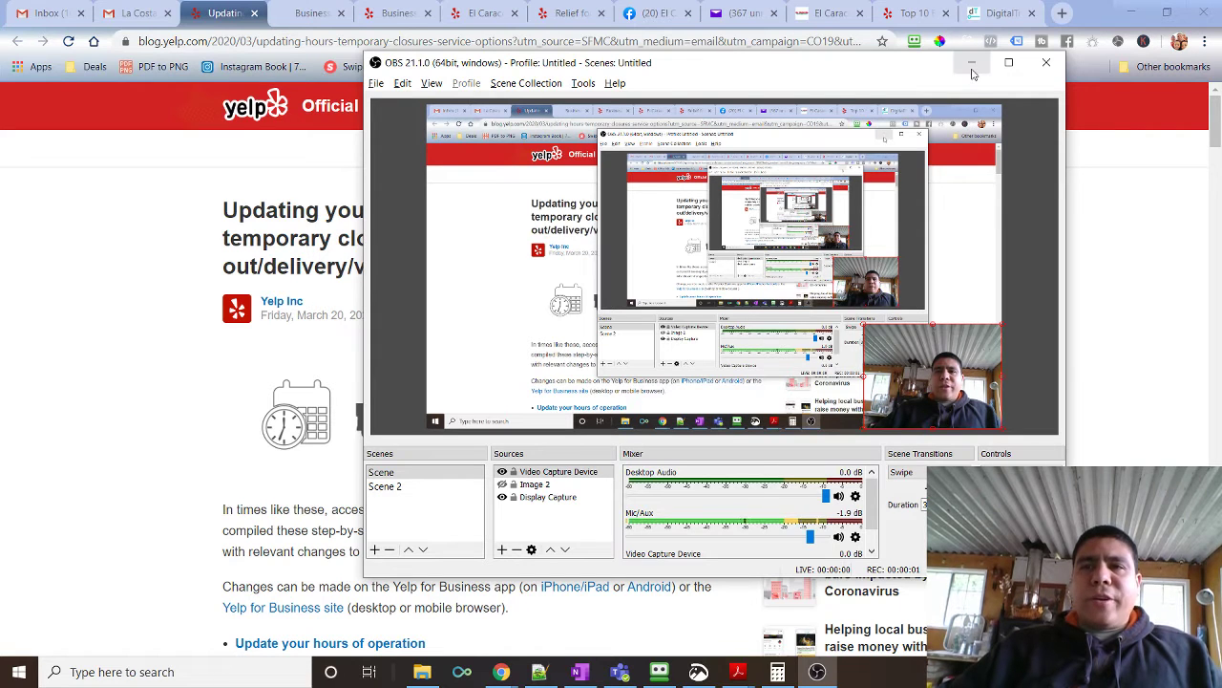
# Minimize OBS to reveal the Yelp blog article on updating pages for COVID-19 changes.
pyautogui.click(972, 67)
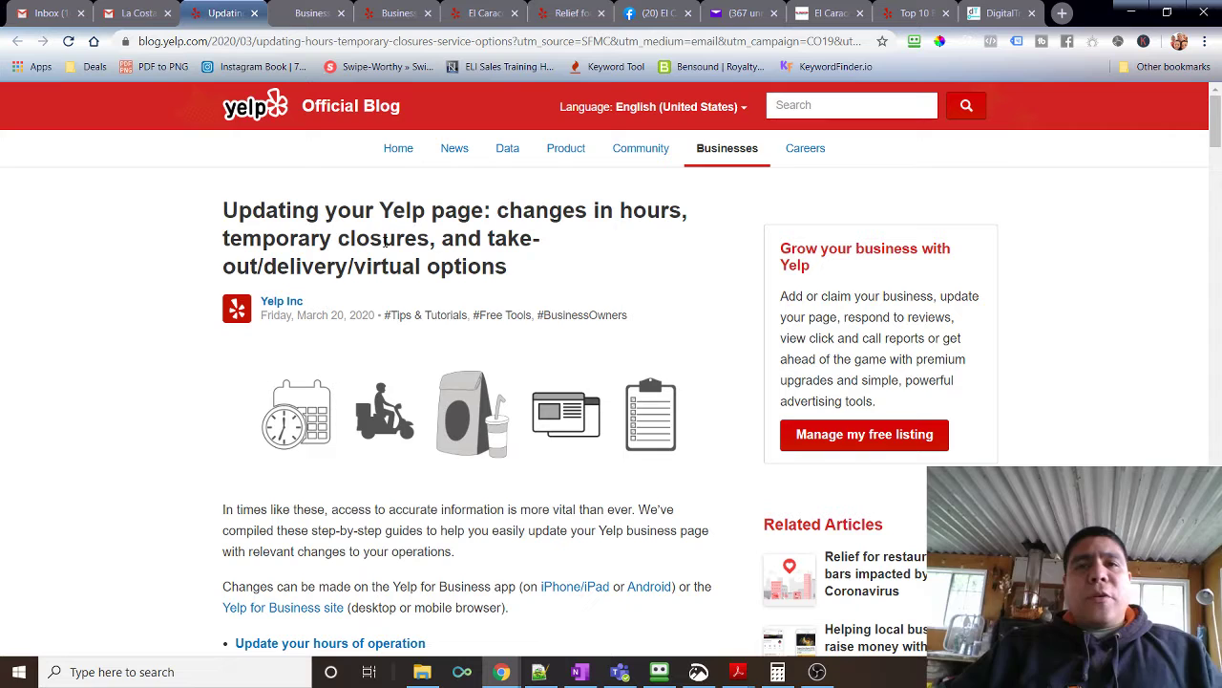
# Switch to El Caracol's Yelp listing and scroll through its COVID-19 update and delivery notice.
pyautogui.click(484, 12)
pyautogui.scroll(3, 398, 286)
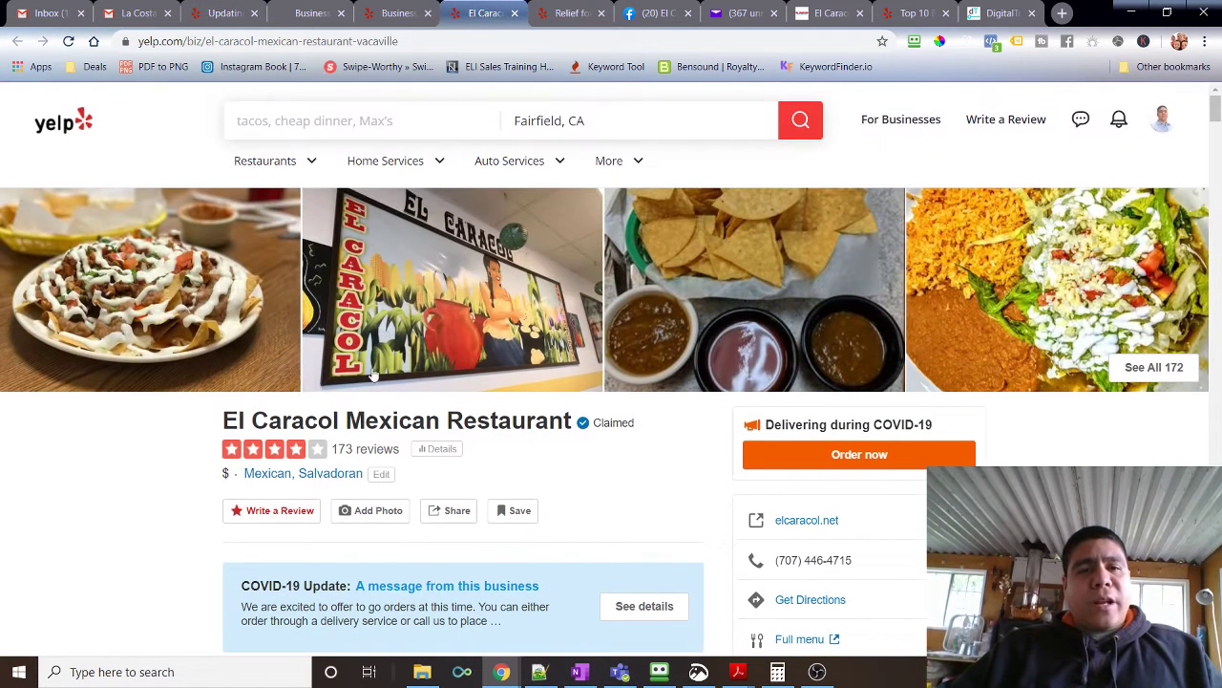
pyautogui.scroll(-1, 518, 458)
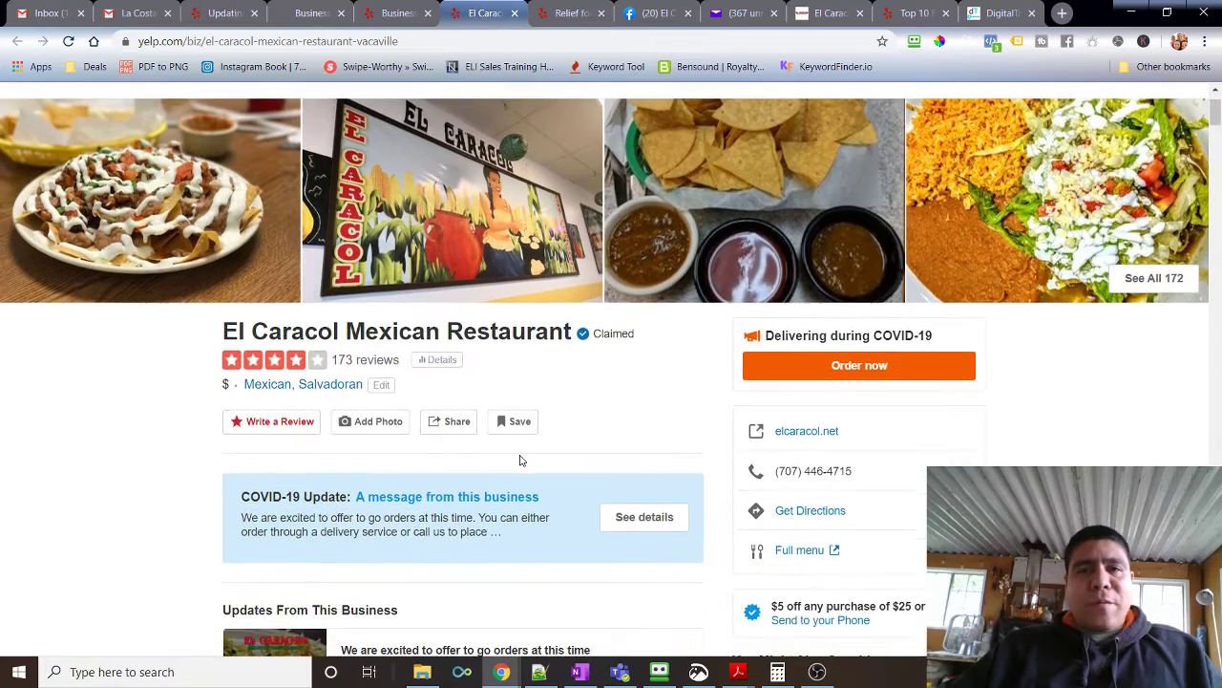
pyautogui.scroll(-1, 519, 460)
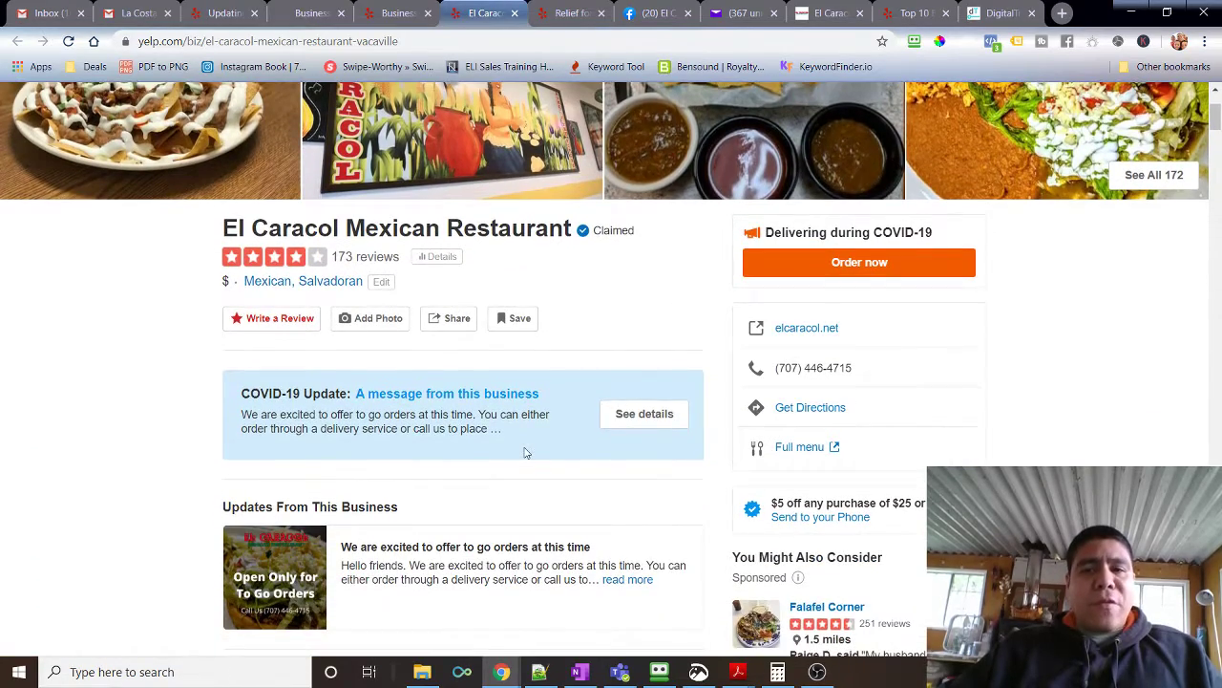
pyautogui.scroll(-2, 523, 452)
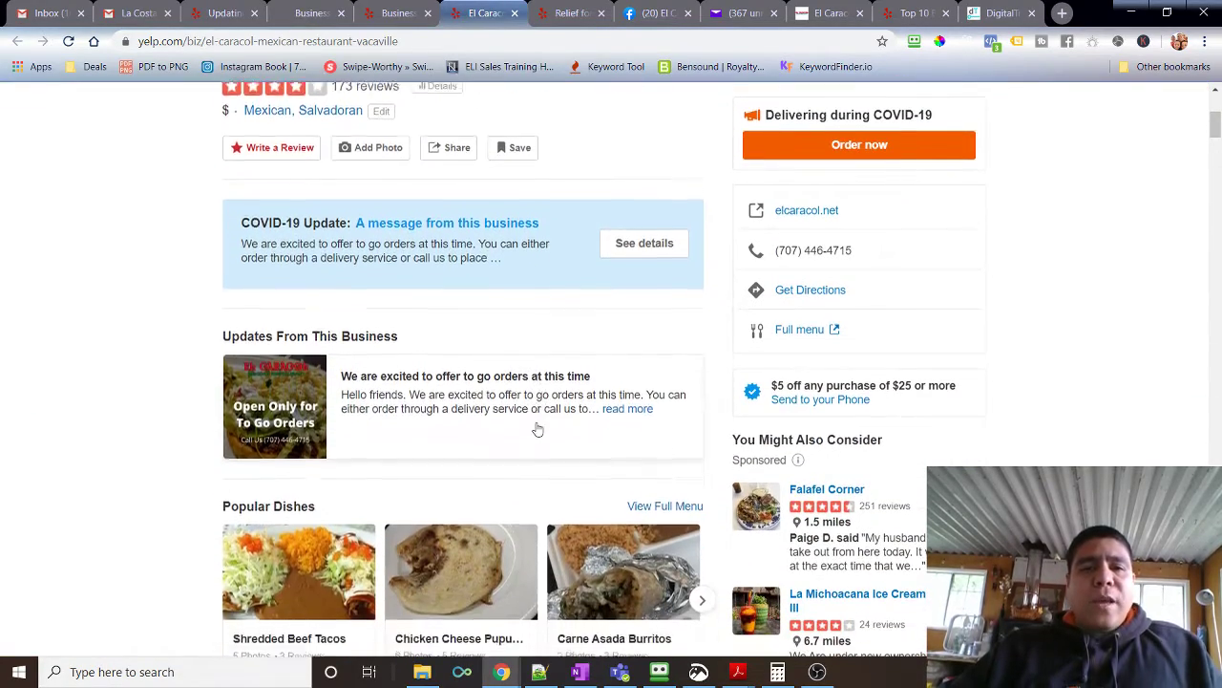
pyautogui.scroll(2, 537, 430)
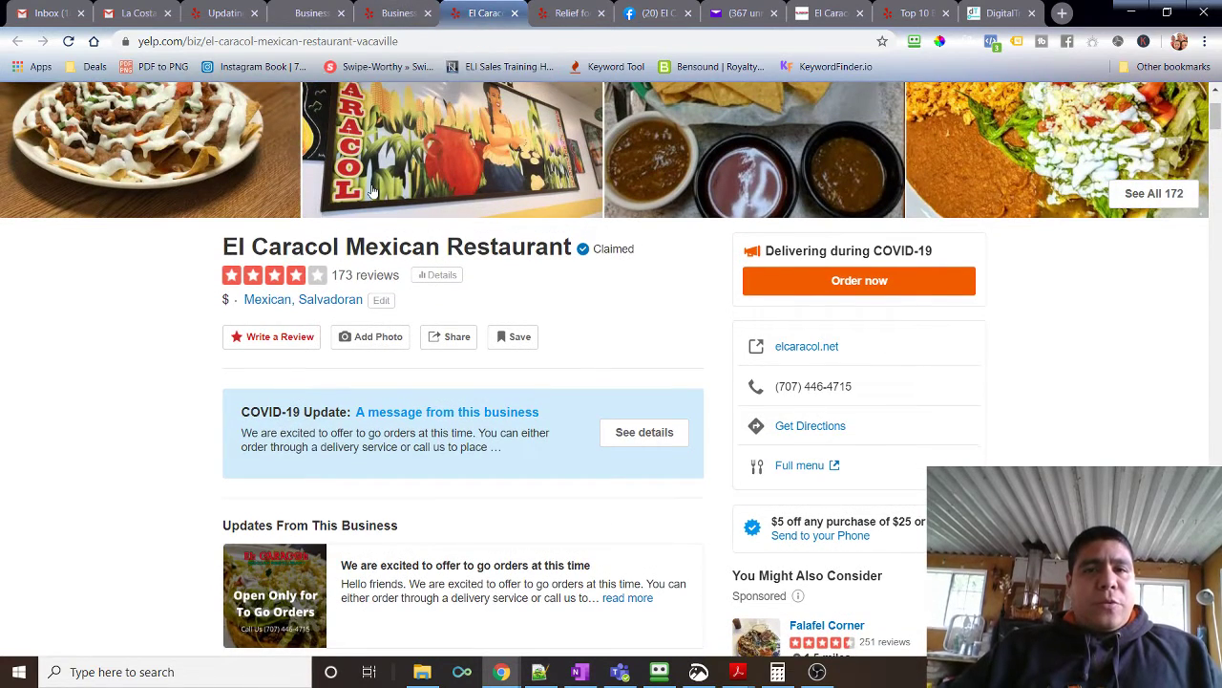
pyautogui.scroll(2, 373, 191)
pyautogui.scroll(-1, 373, 191)
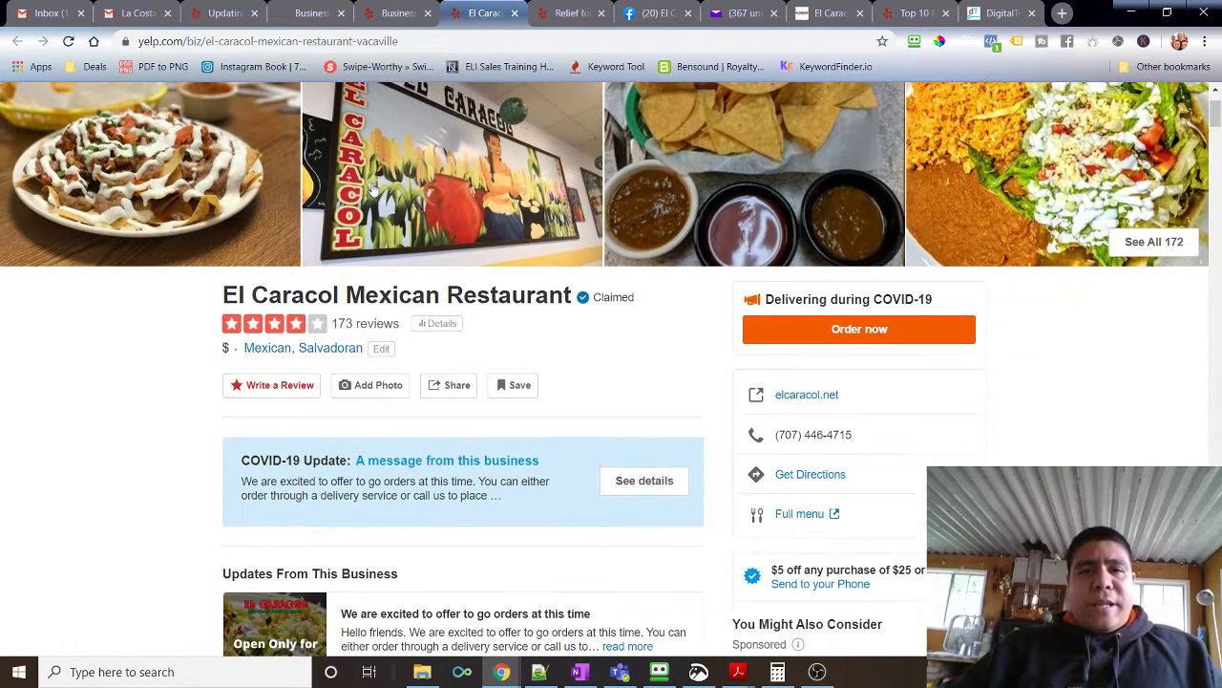
# Scroll the Yelp blog article down to its update guide links, then start a new blank tab.
pyautogui.click(225, 12)
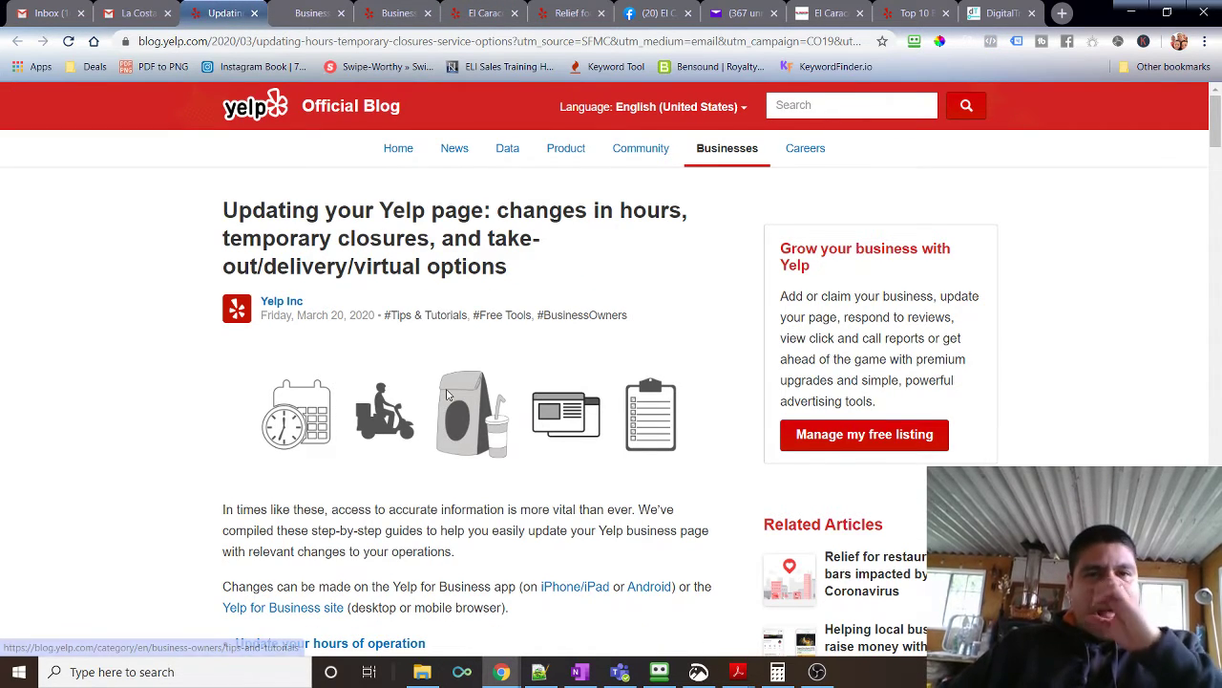
pyautogui.scroll(-3, 449, 387)
pyautogui.scroll(-2, 449, 377)
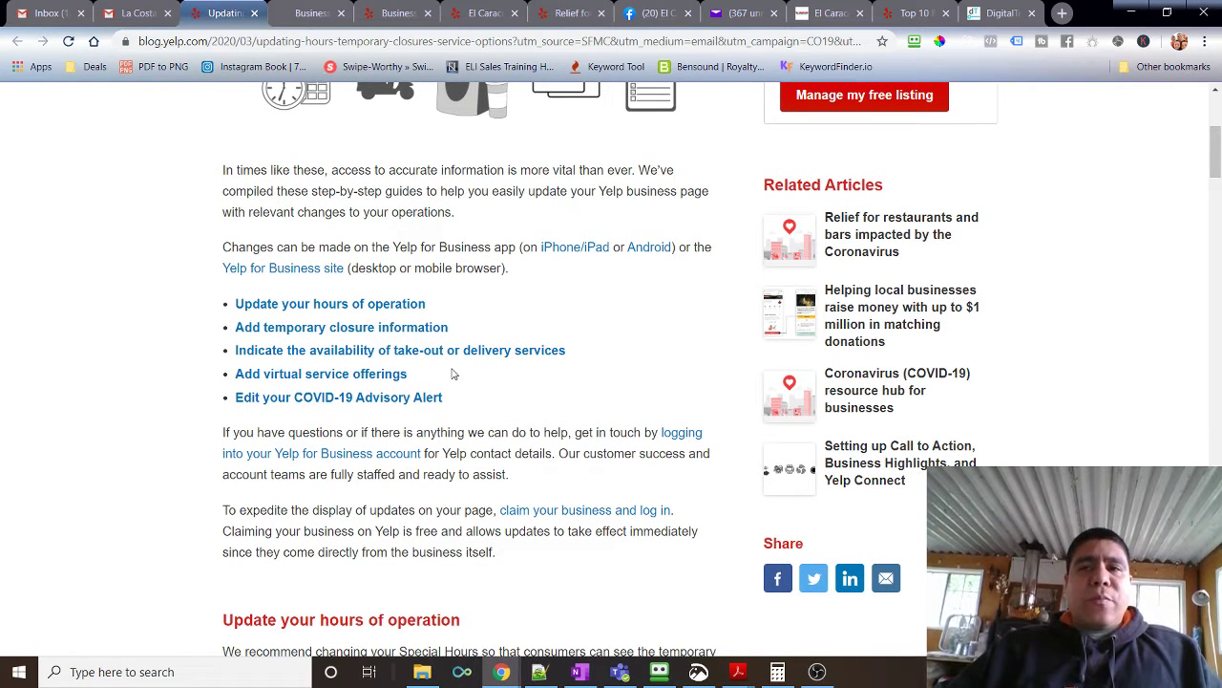
pyautogui.click(1060, 14)
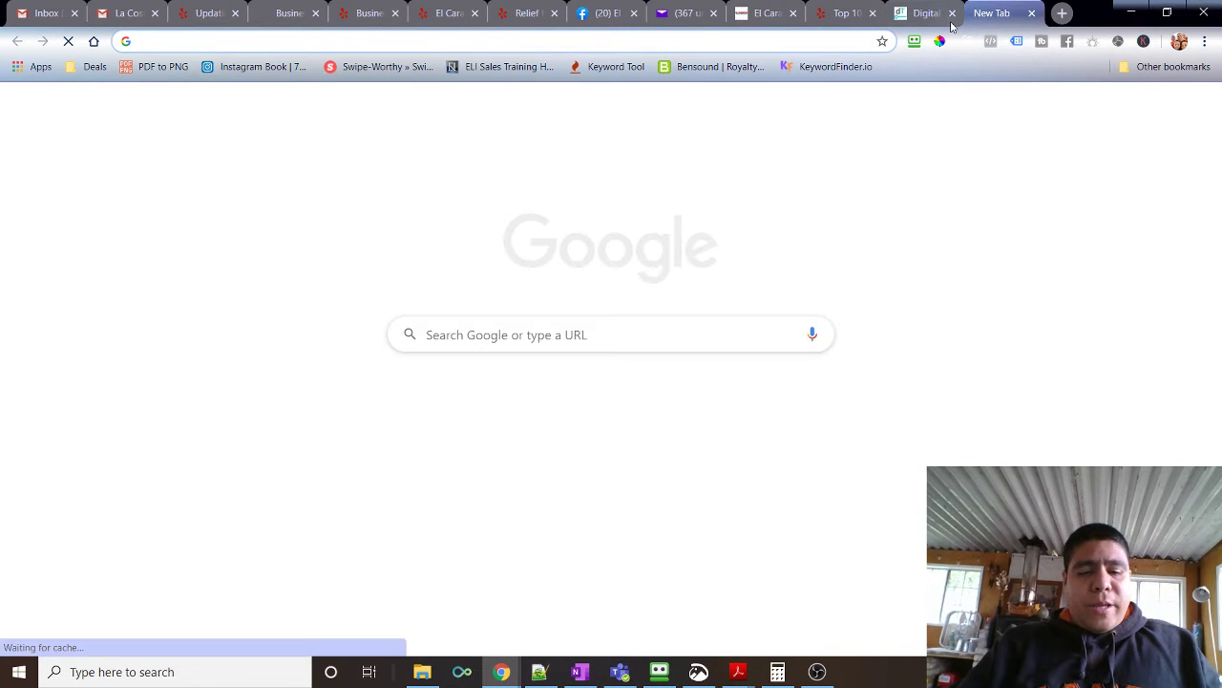
# Enter 'biz' in the new tab's address bar so it autocompletes to biz.yelp.com.
pyautogui.write('biz.yelp.com')
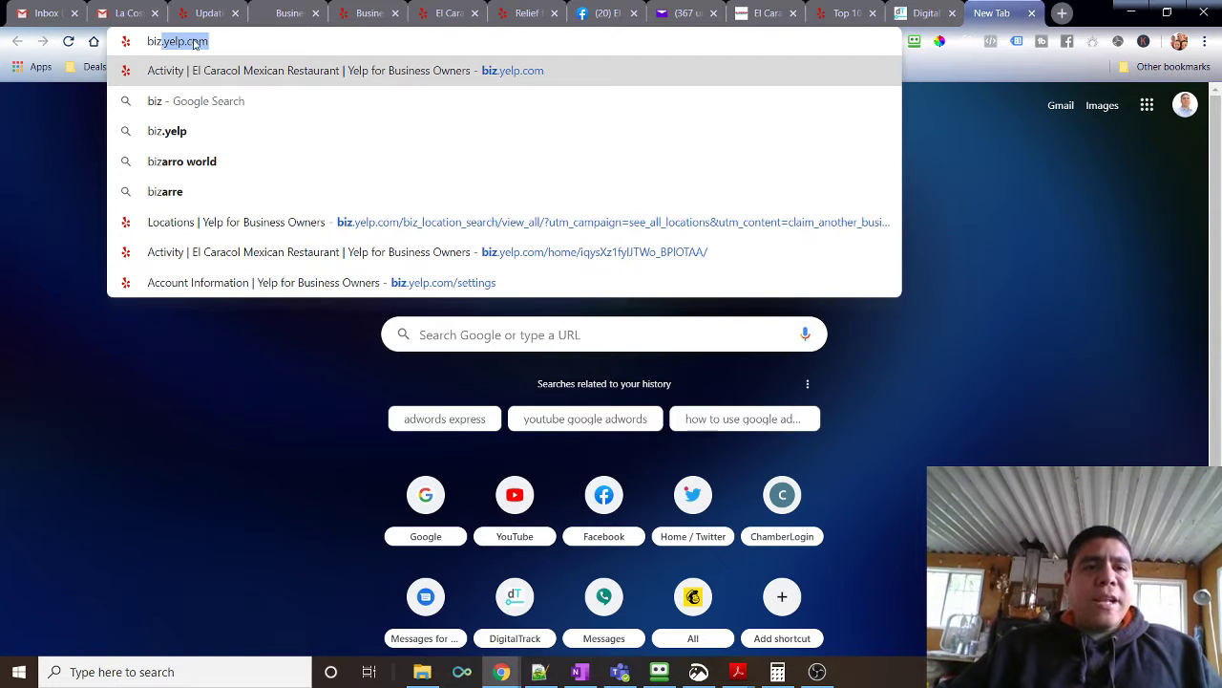
# Close the new tab and read the blog article's section on updating business hours.
pyautogui.click(1032, 13)
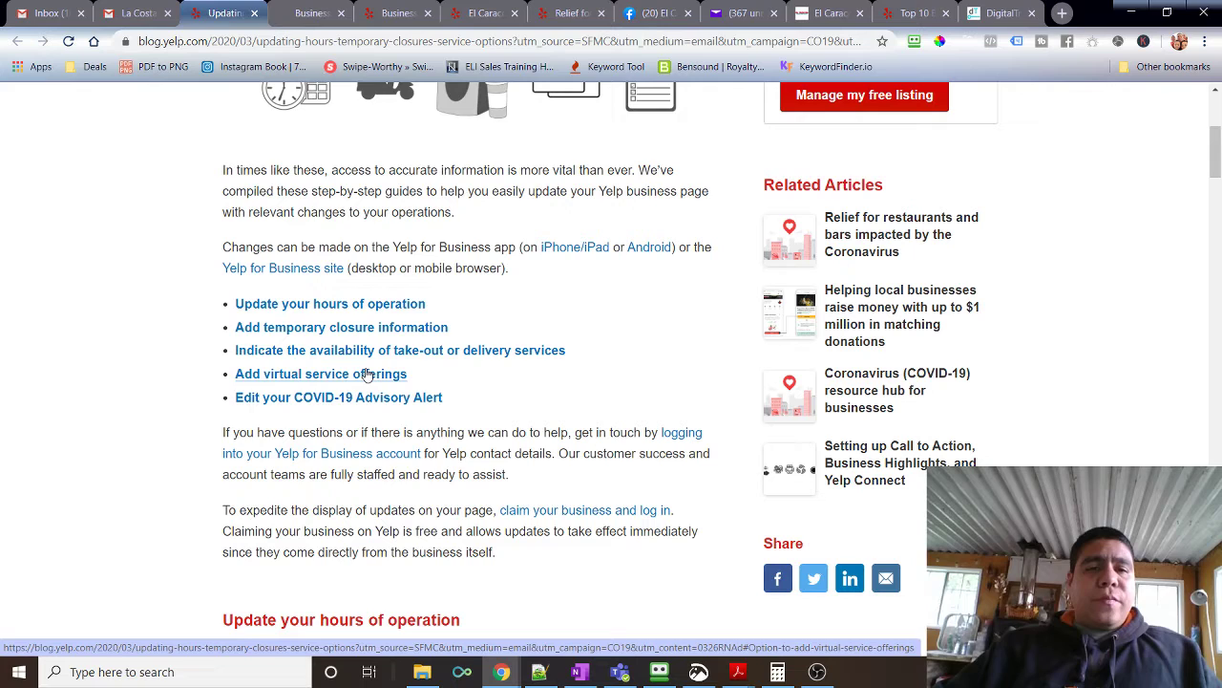
pyautogui.scroll(1, 368, 375)
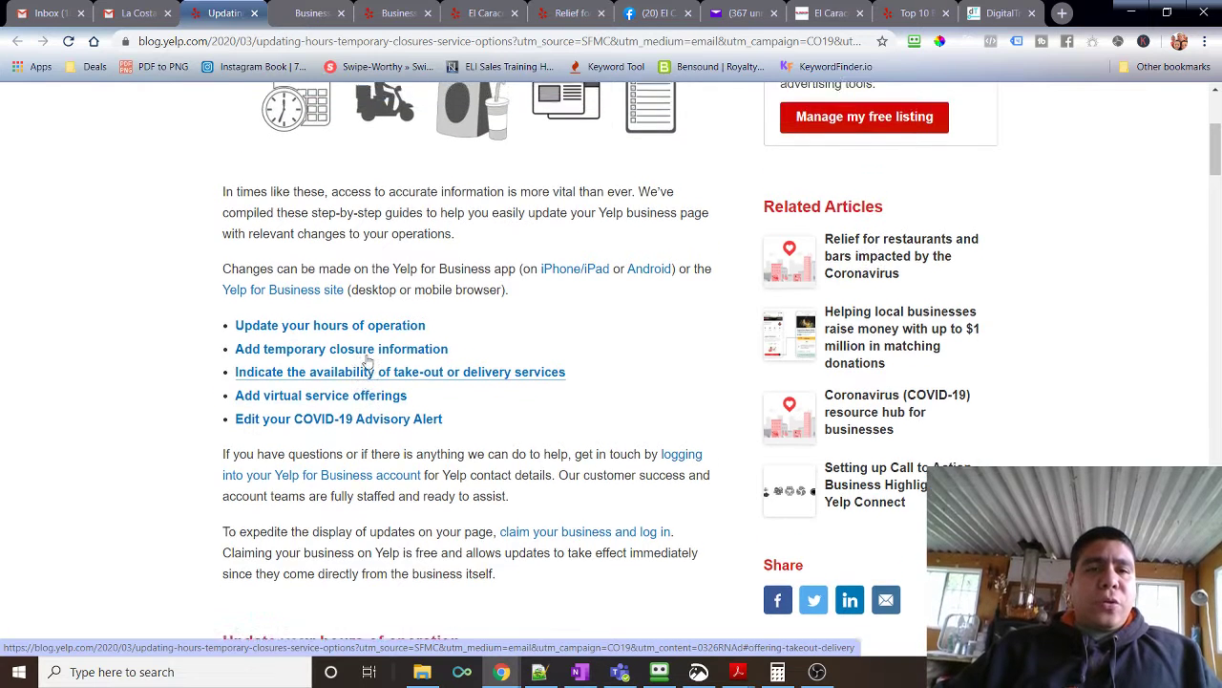
pyautogui.scroll(-2, 368, 363)
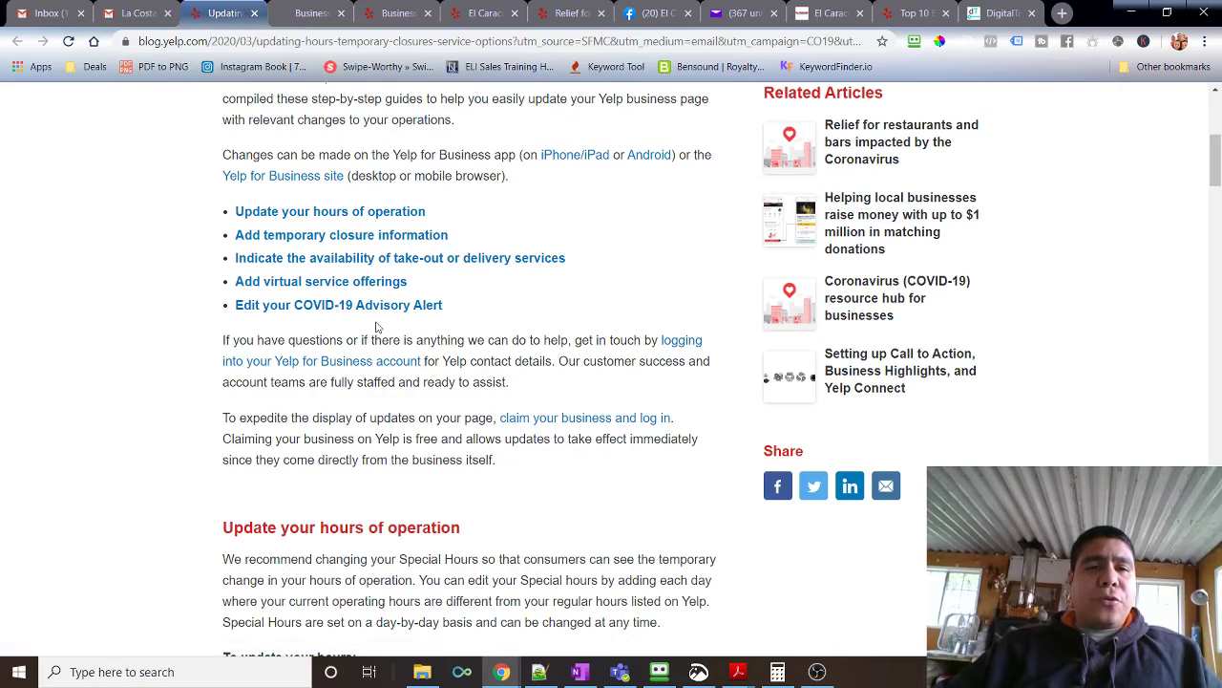
pyautogui.scroll(-1, 375, 329)
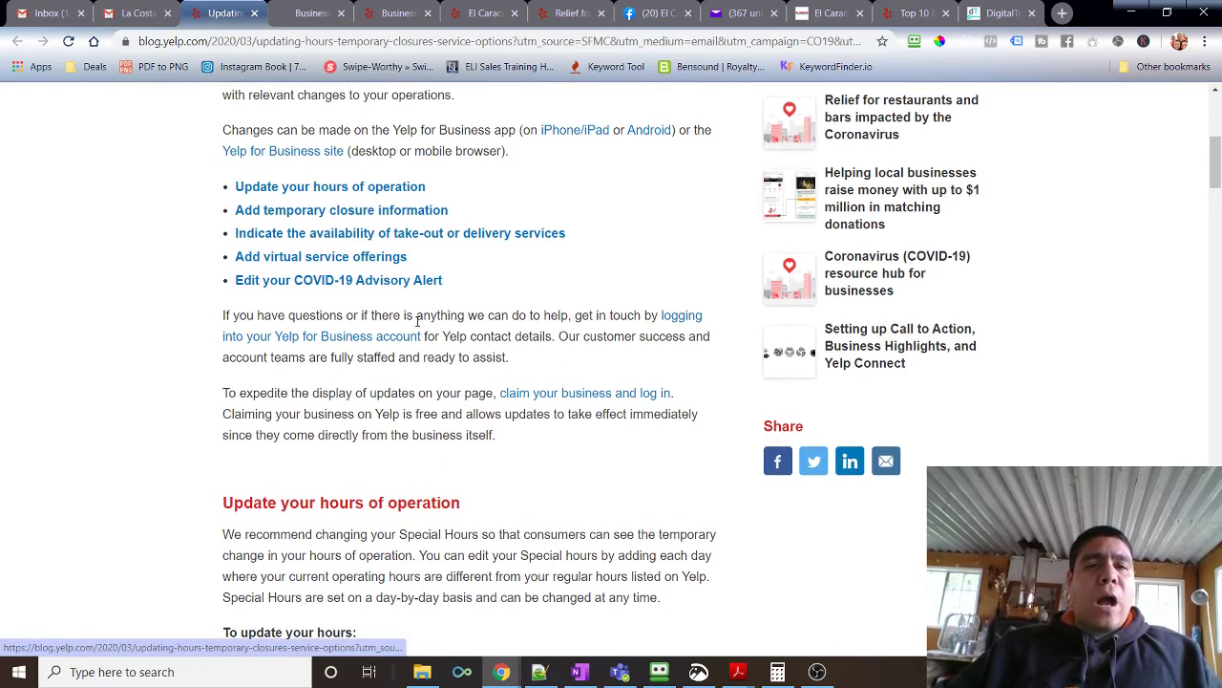
pyautogui.scroll(-2, 416, 339)
pyautogui.scroll(-4, 418, 339)
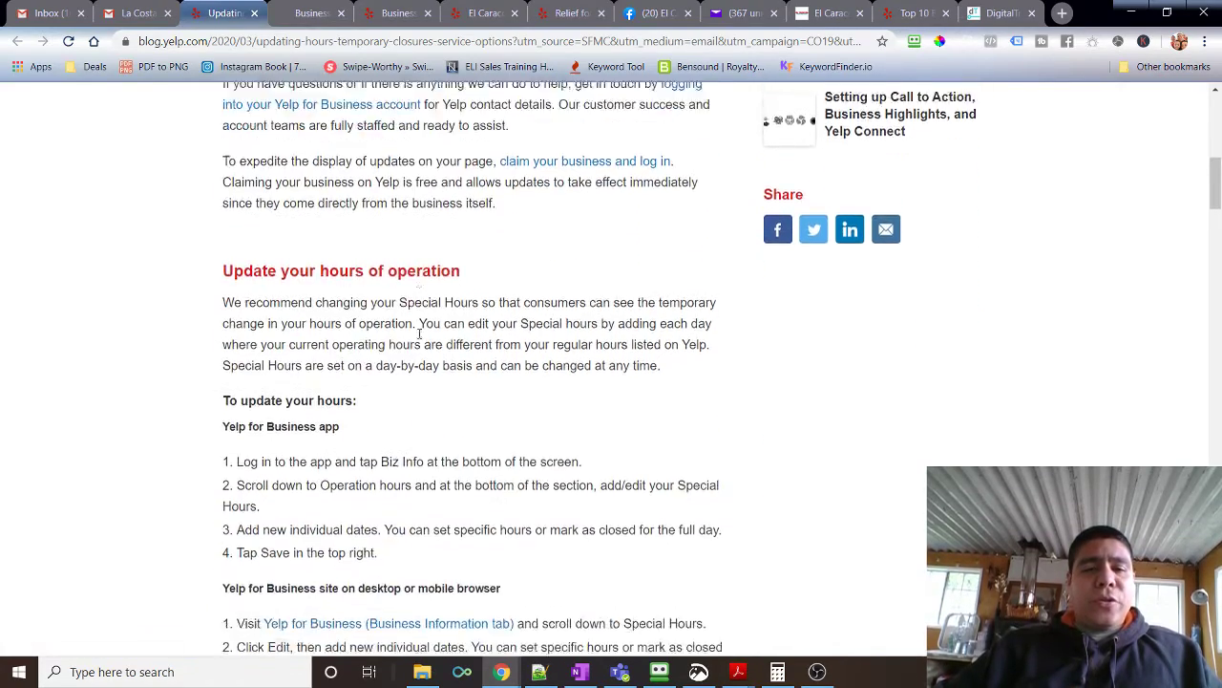
pyautogui.scroll(-3, 420, 326)
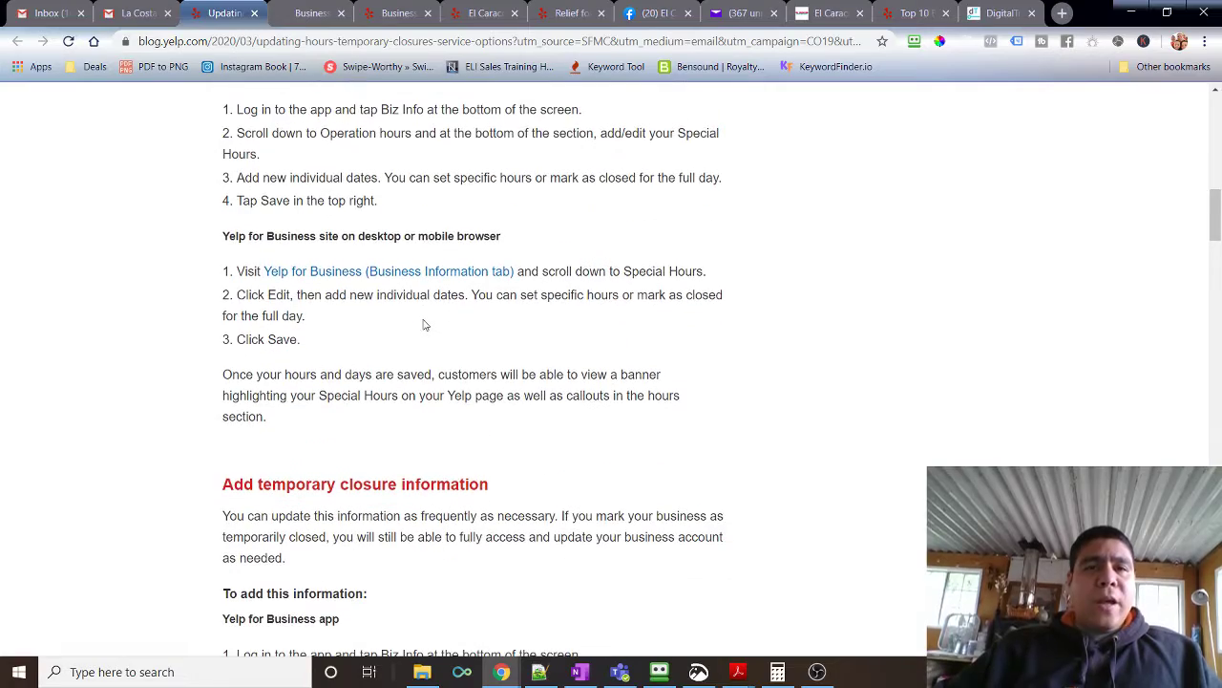
pyautogui.scroll(-4, 429, 311)
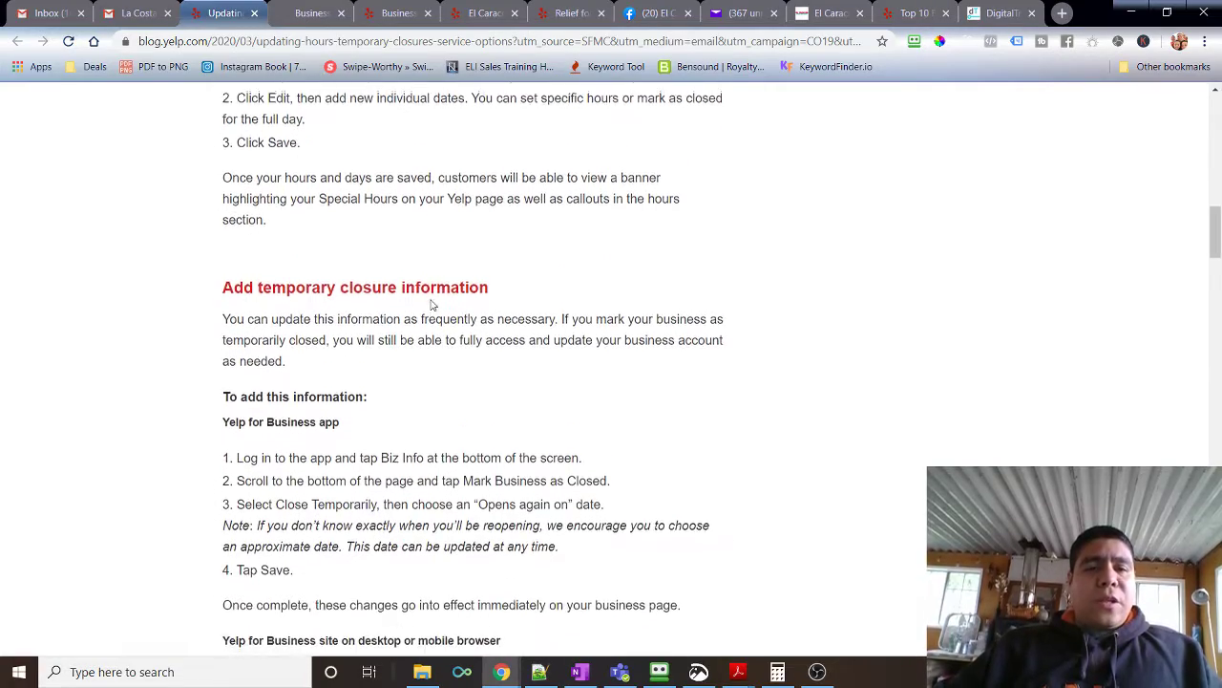
pyautogui.scroll(-10, 435, 298)
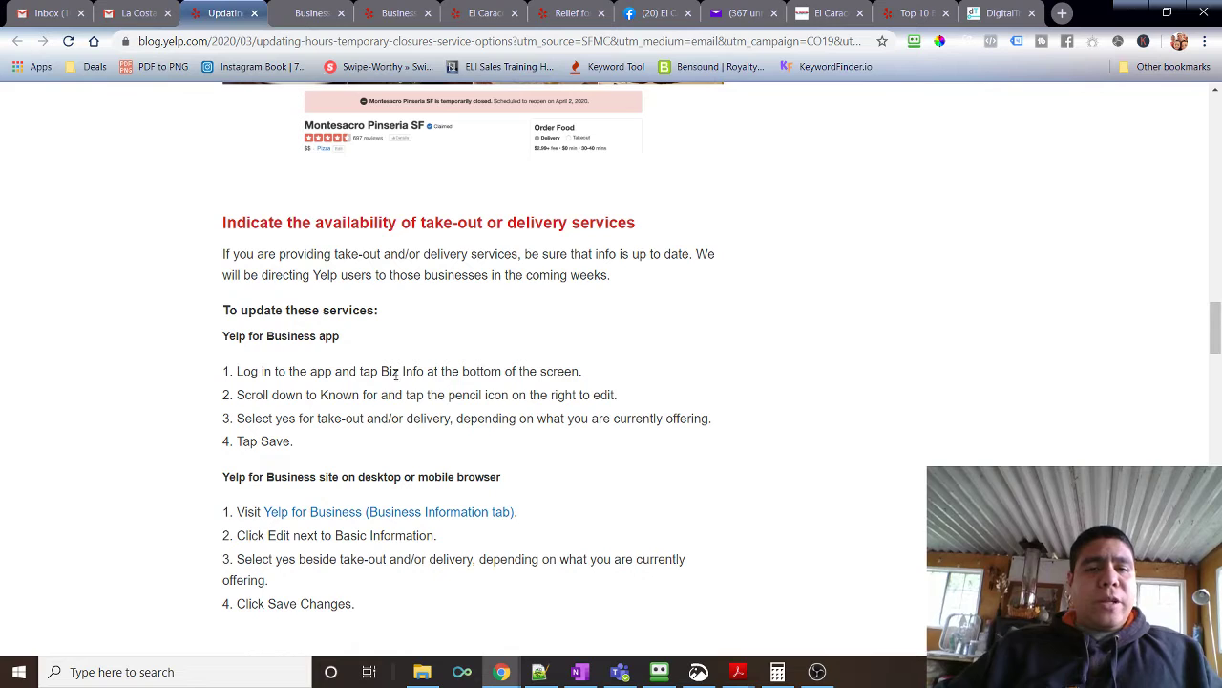
# Read on to the article's steps for marking a business temporarily closed or moved.
pyautogui.scroll(-2, 347, 444)
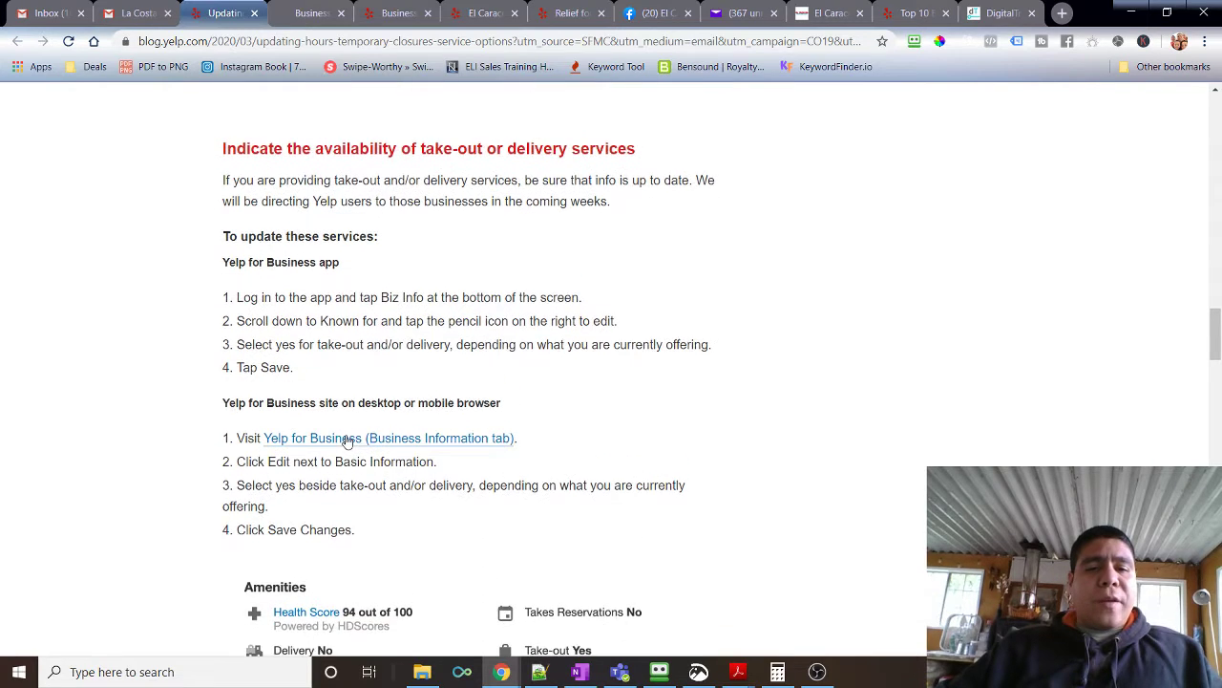
pyautogui.scroll(-3, 349, 435)
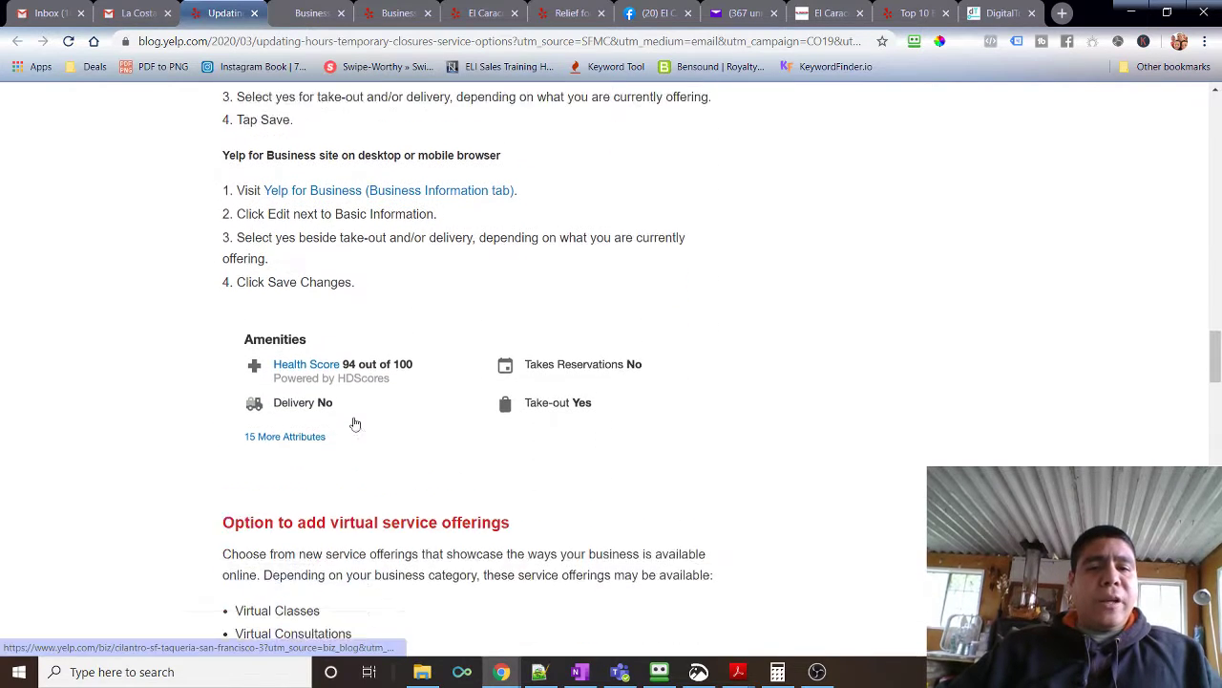
pyautogui.scroll(-2, 356, 415)
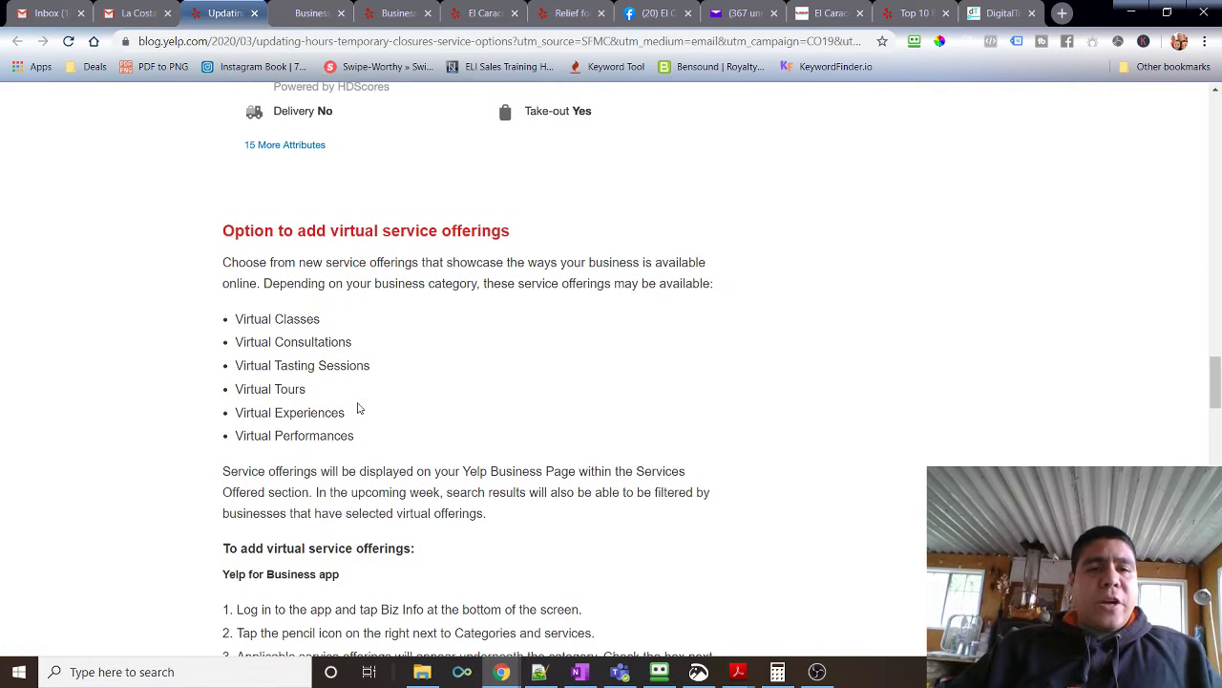
pyautogui.scroll(-1, 438, 320)
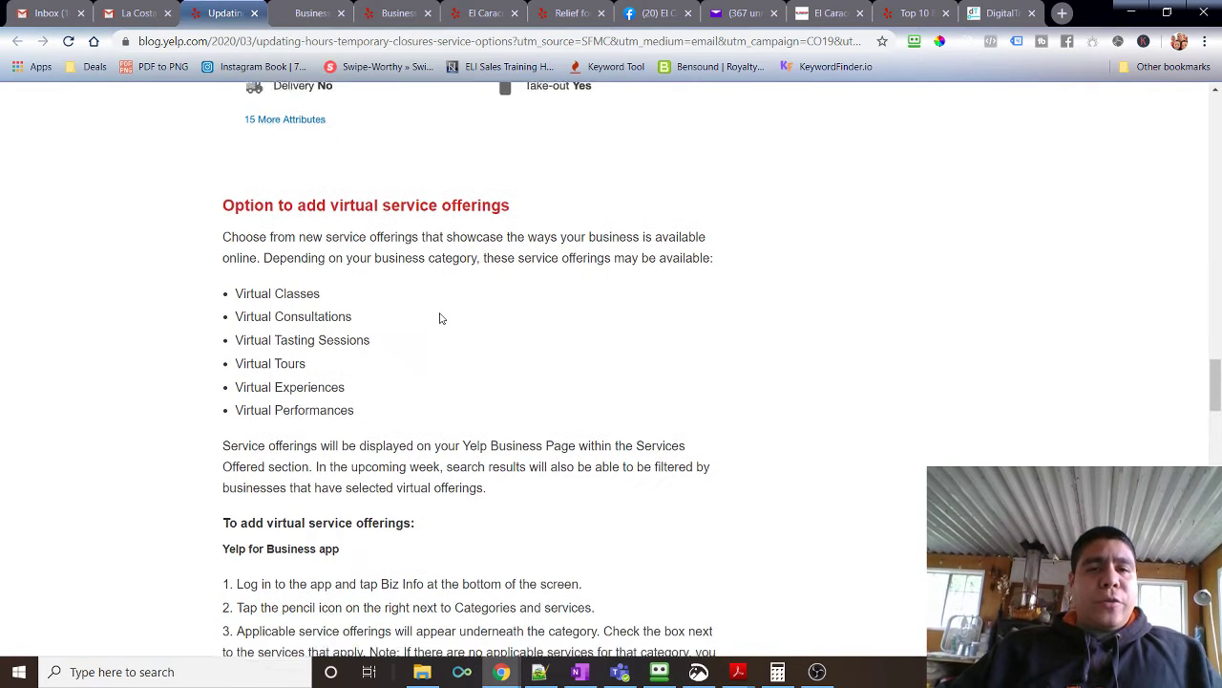
pyautogui.scroll(-1, 440, 318)
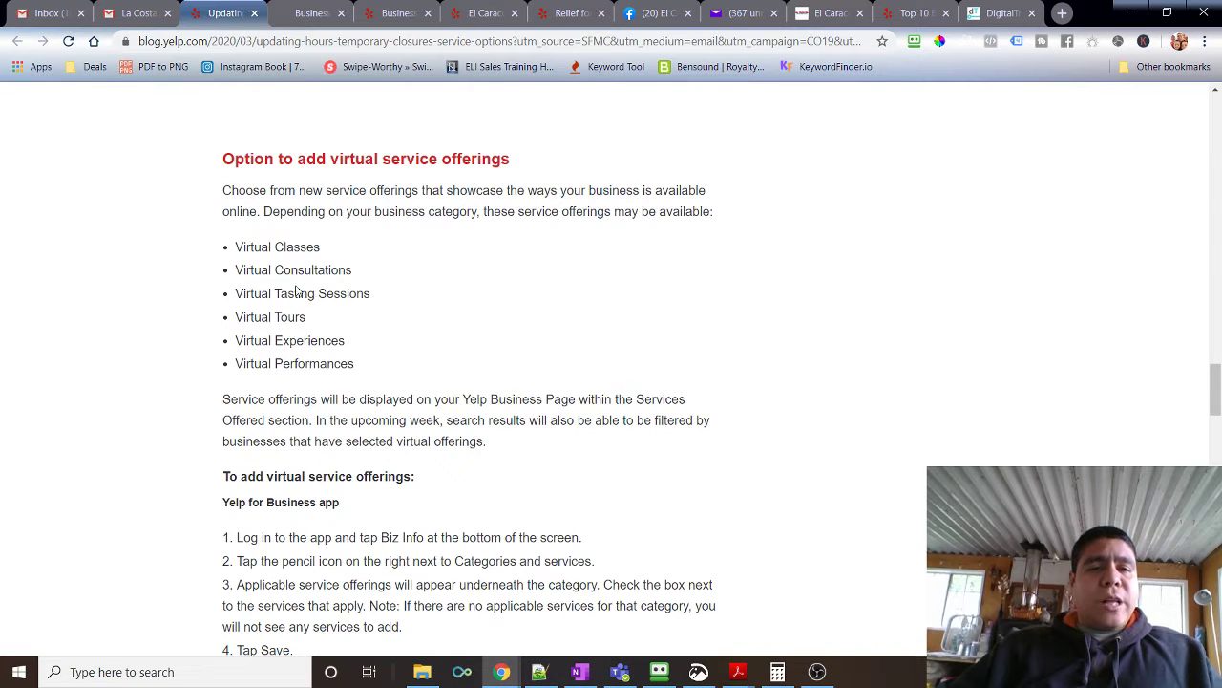
pyautogui.scroll(-1, 315, 339)
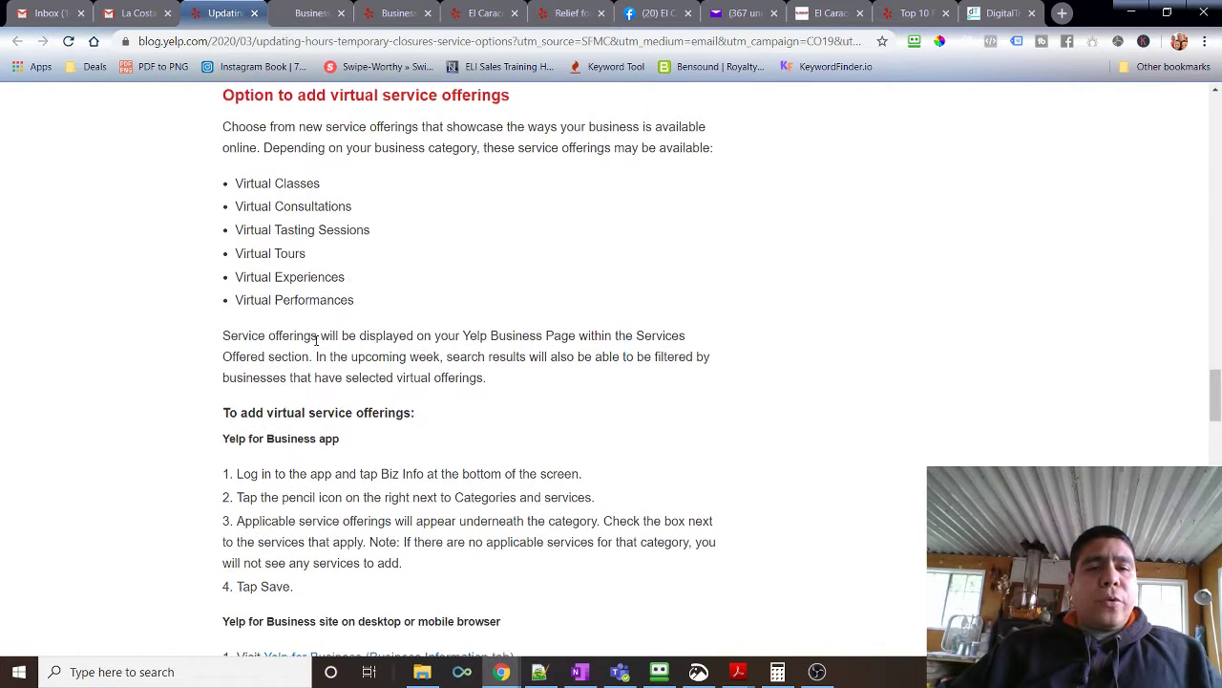
pyautogui.scroll(-8, 320, 334)
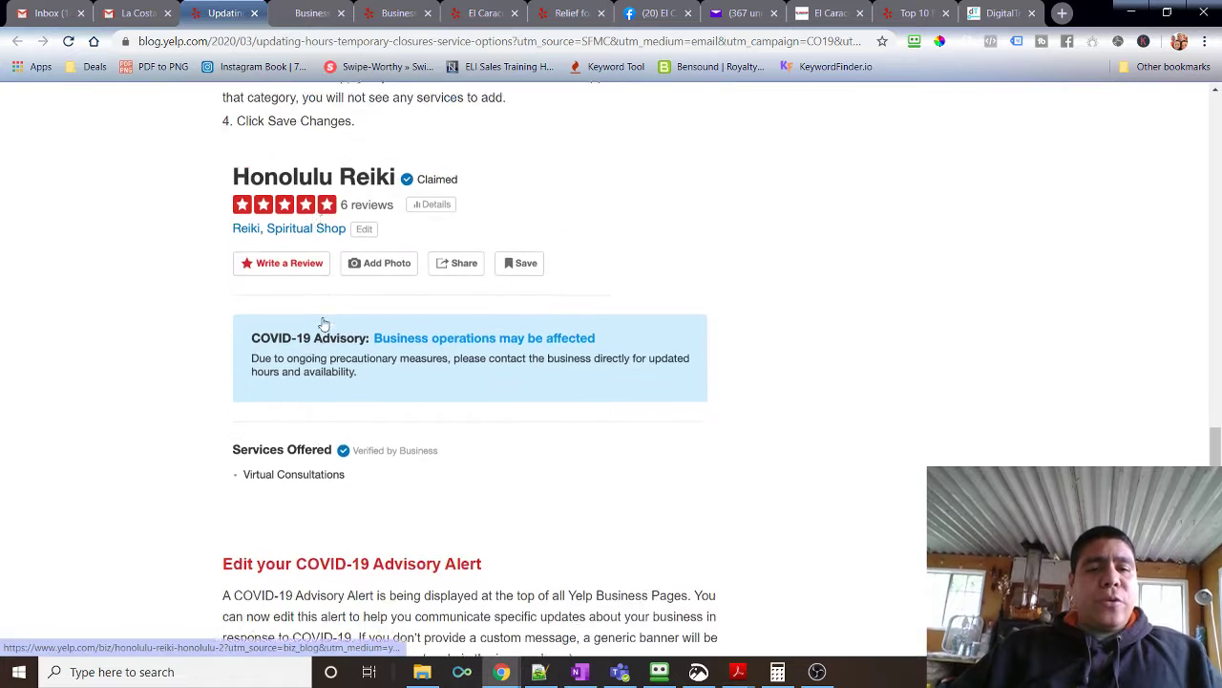
pyautogui.scroll(-1, 326, 319)
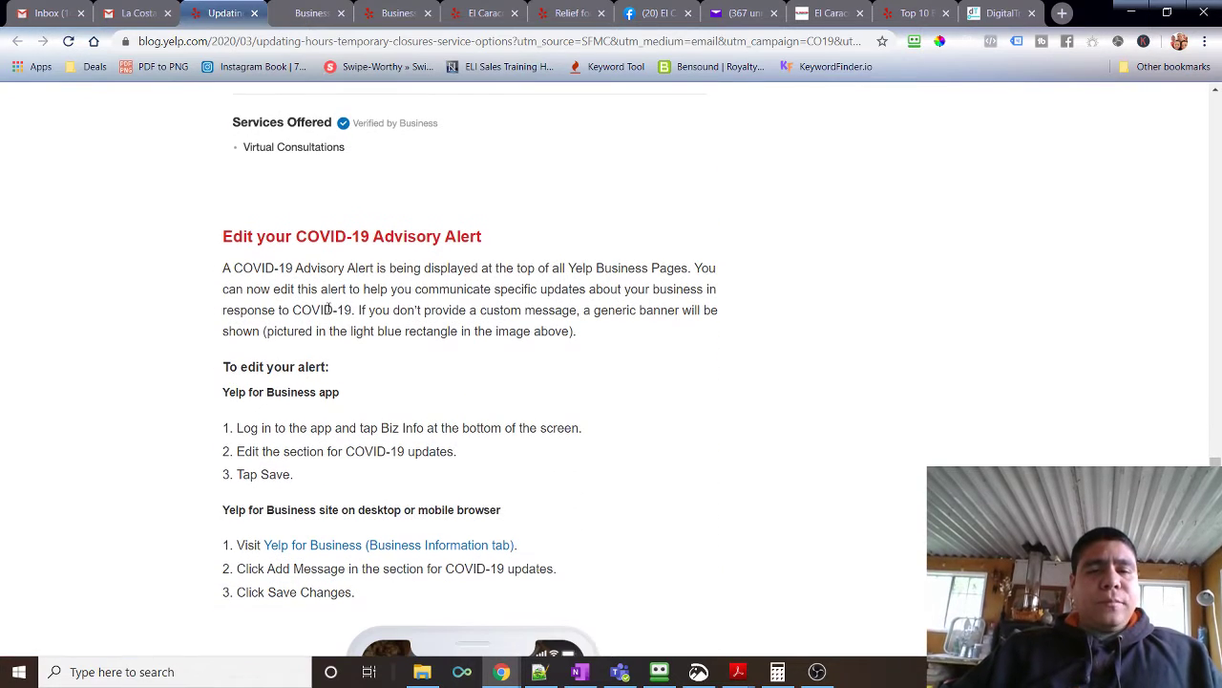
pyautogui.scroll(-4, 416, 200)
pyautogui.scroll(6, 437, 130)
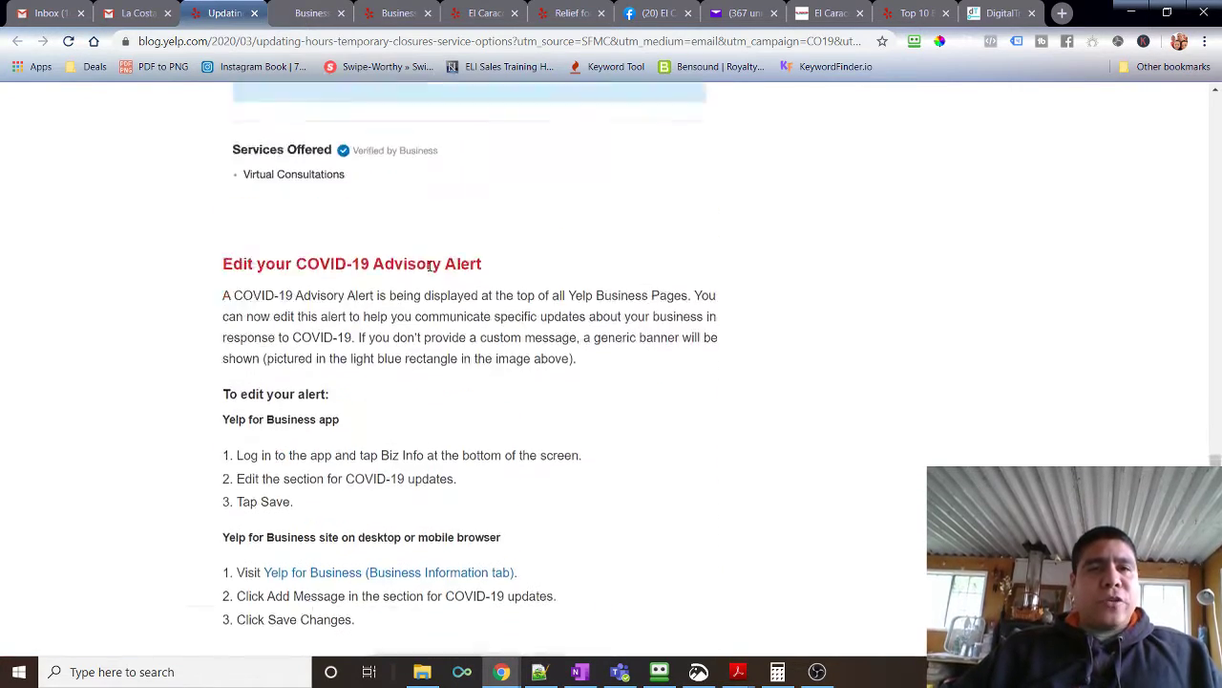
pyautogui.scroll(-15, 429, 210)
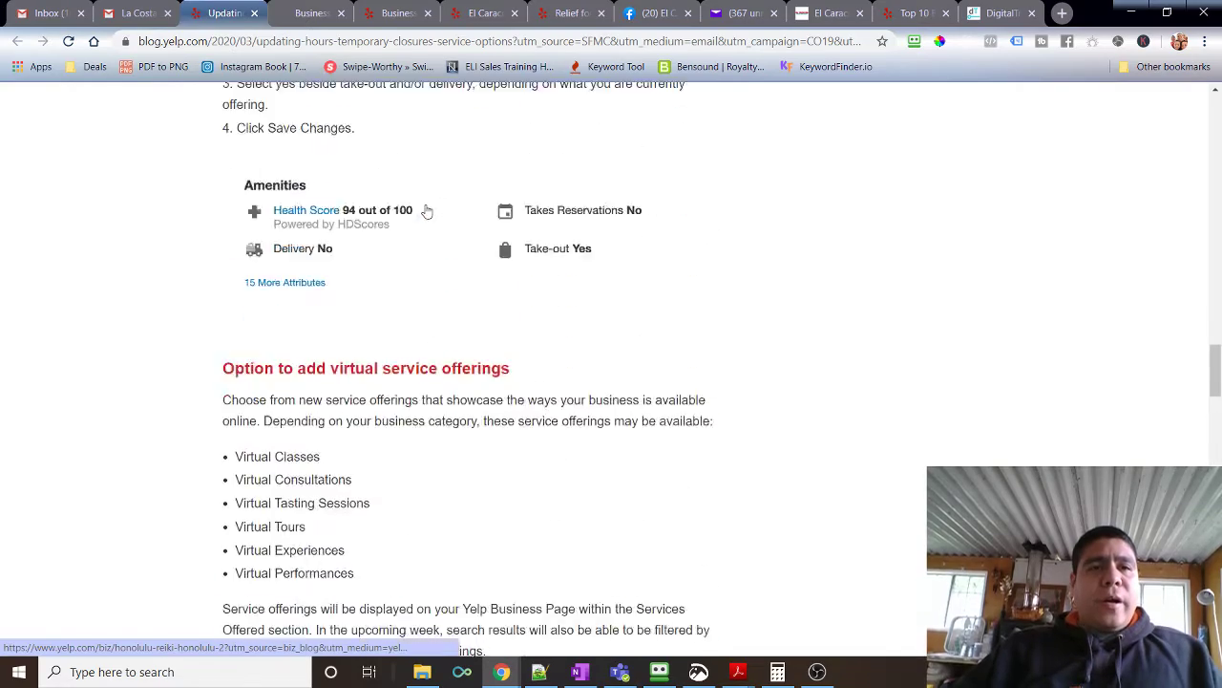
pyautogui.scroll(3, 427, 211)
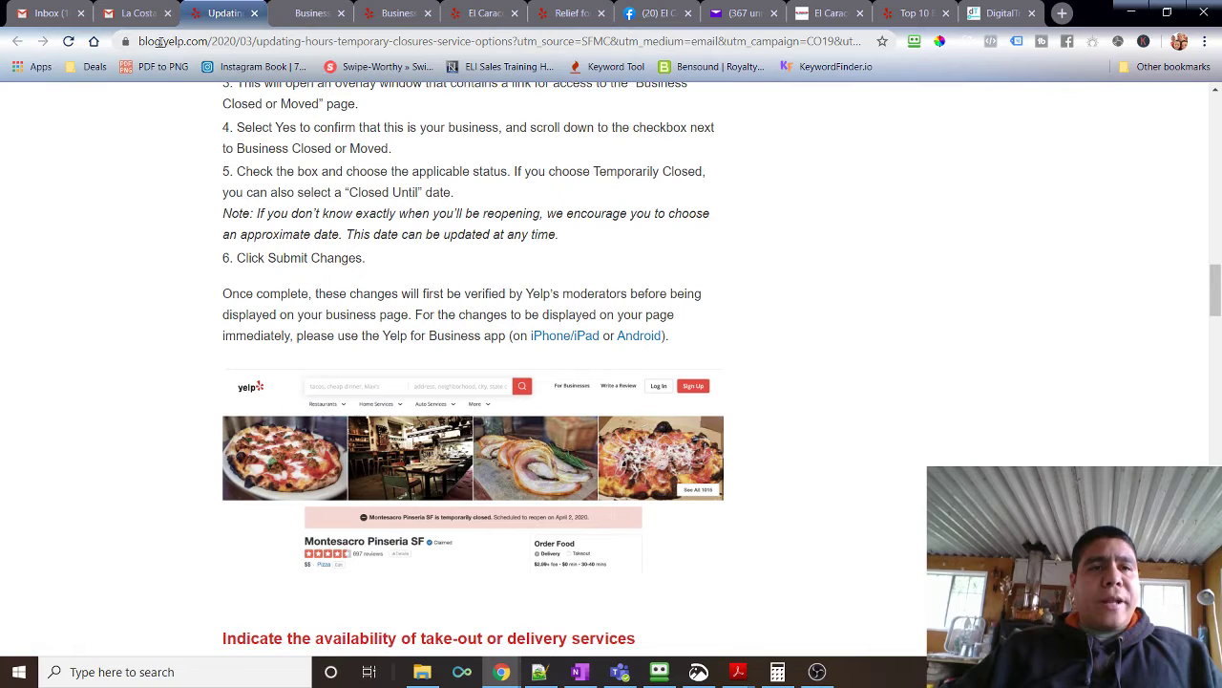
# Glance at El Caracol's Business Information page, then read the start of the restaurant relief article.
pyautogui.click(382, 13)
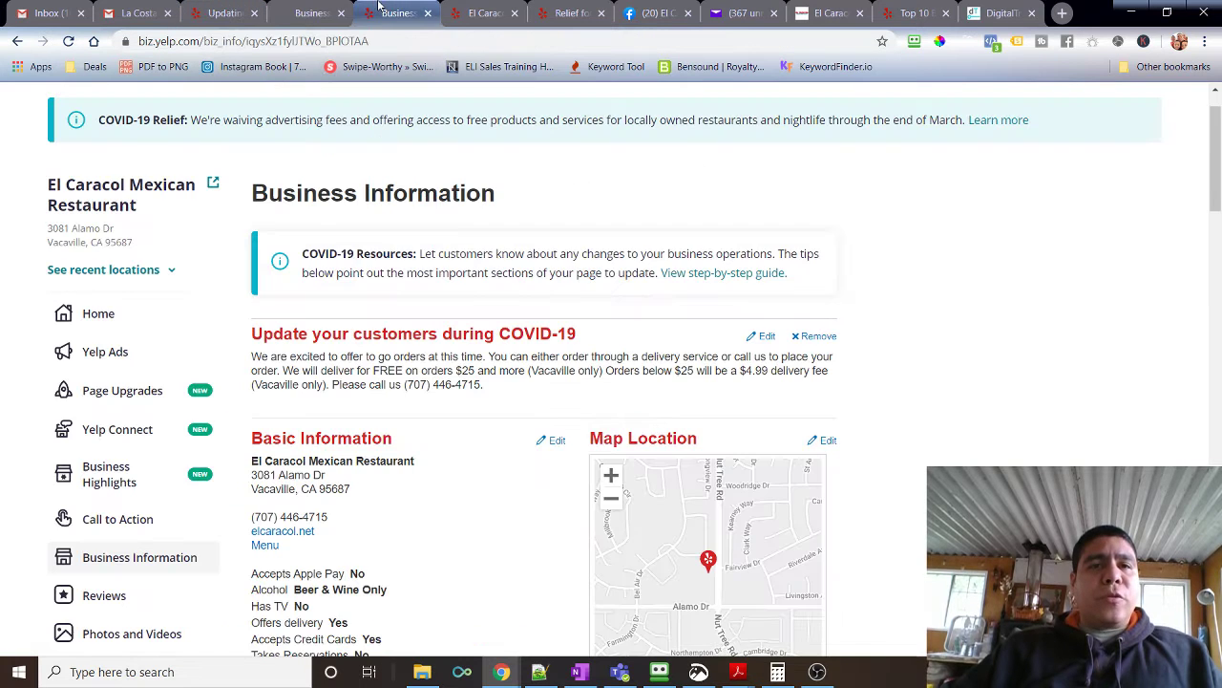
pyautogui.click(565, 9)
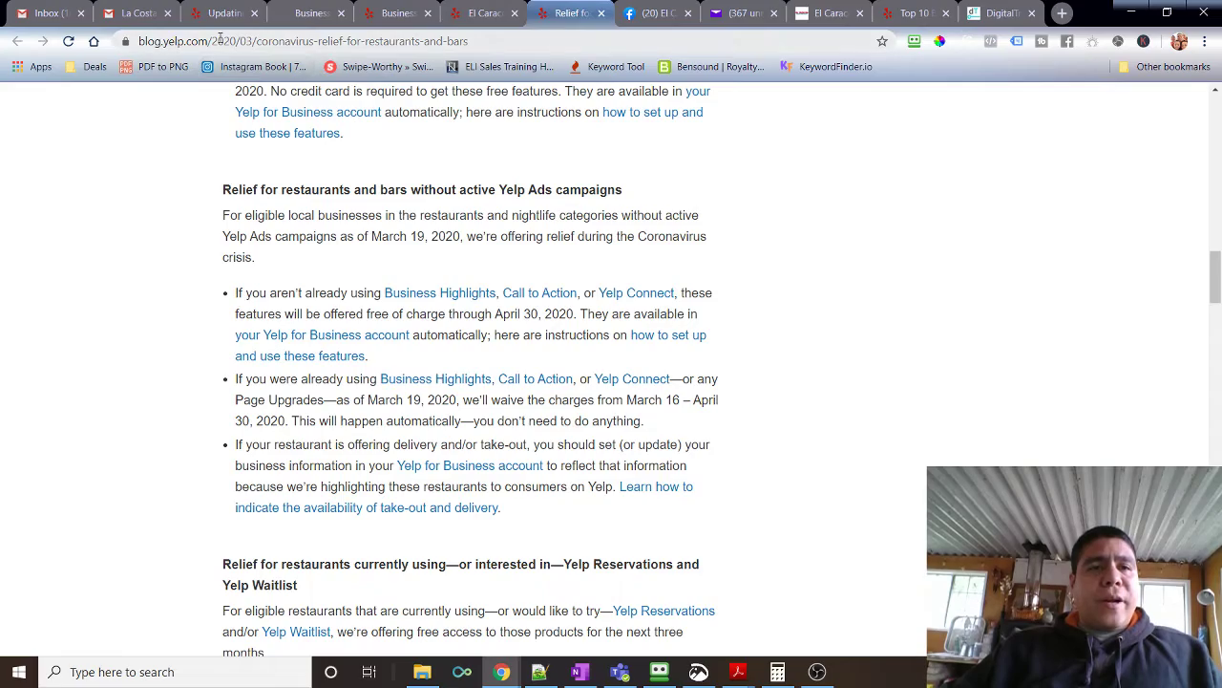
pyautogui.scroll(15, 268, 143)
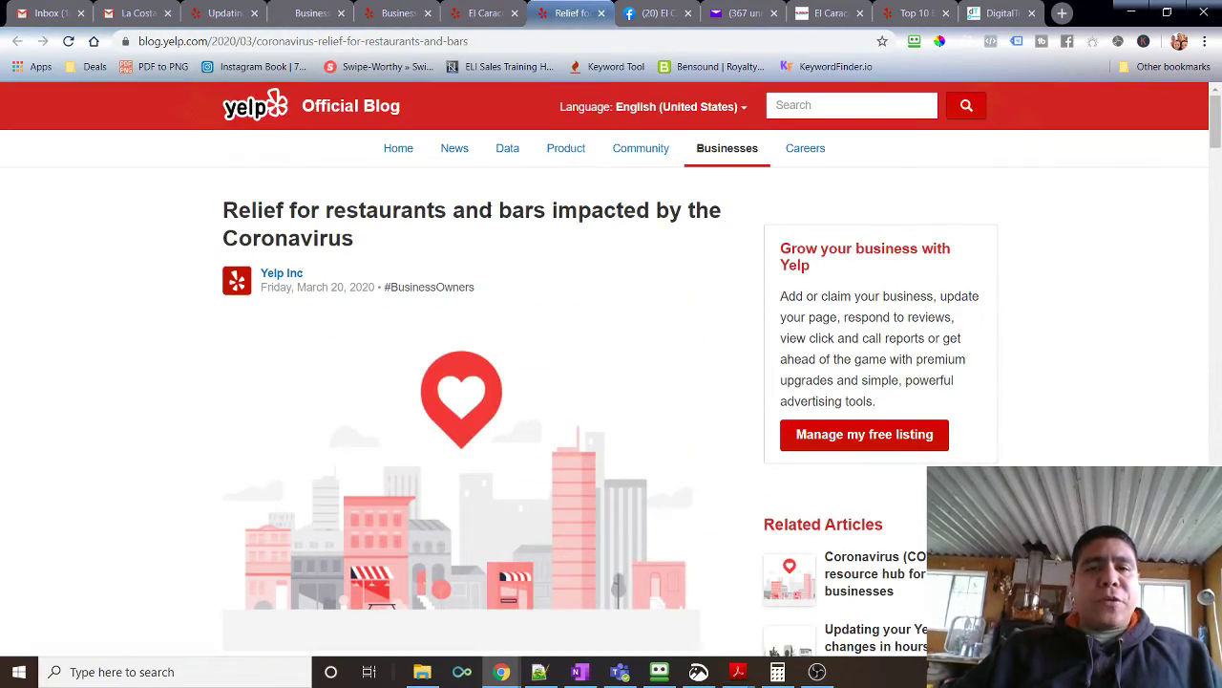
pyautogui.scroll(-9, 530, 256)
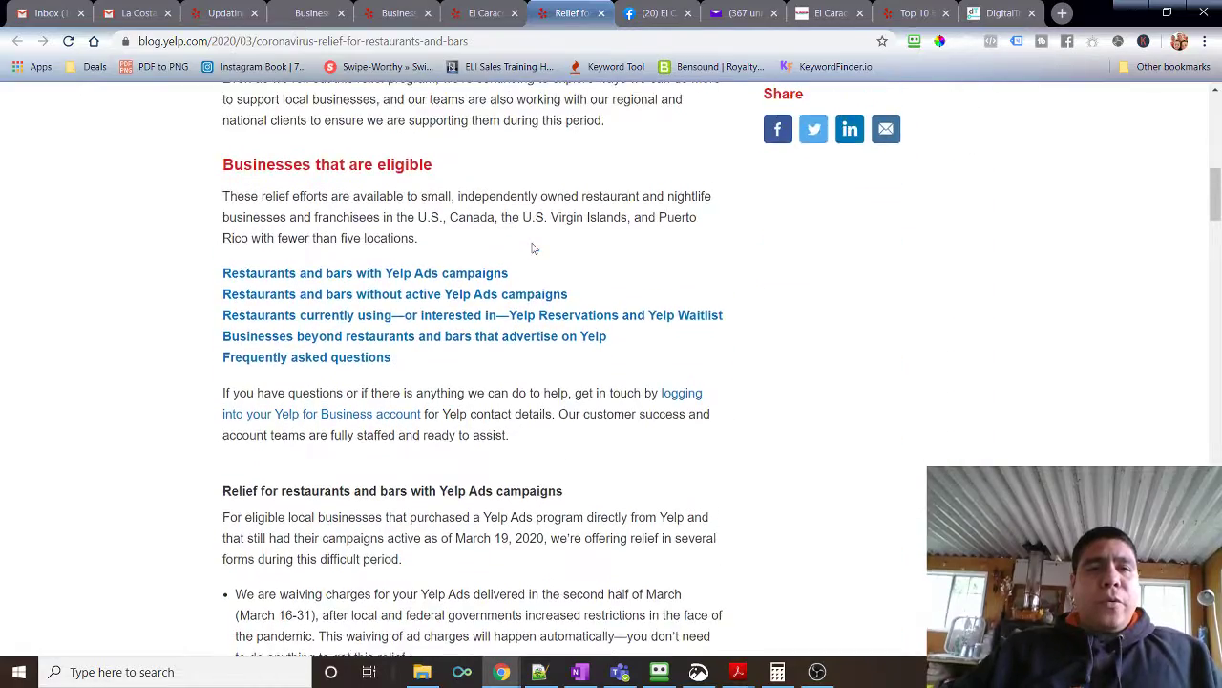
pyautogui.scroll(-1, 459, 229)
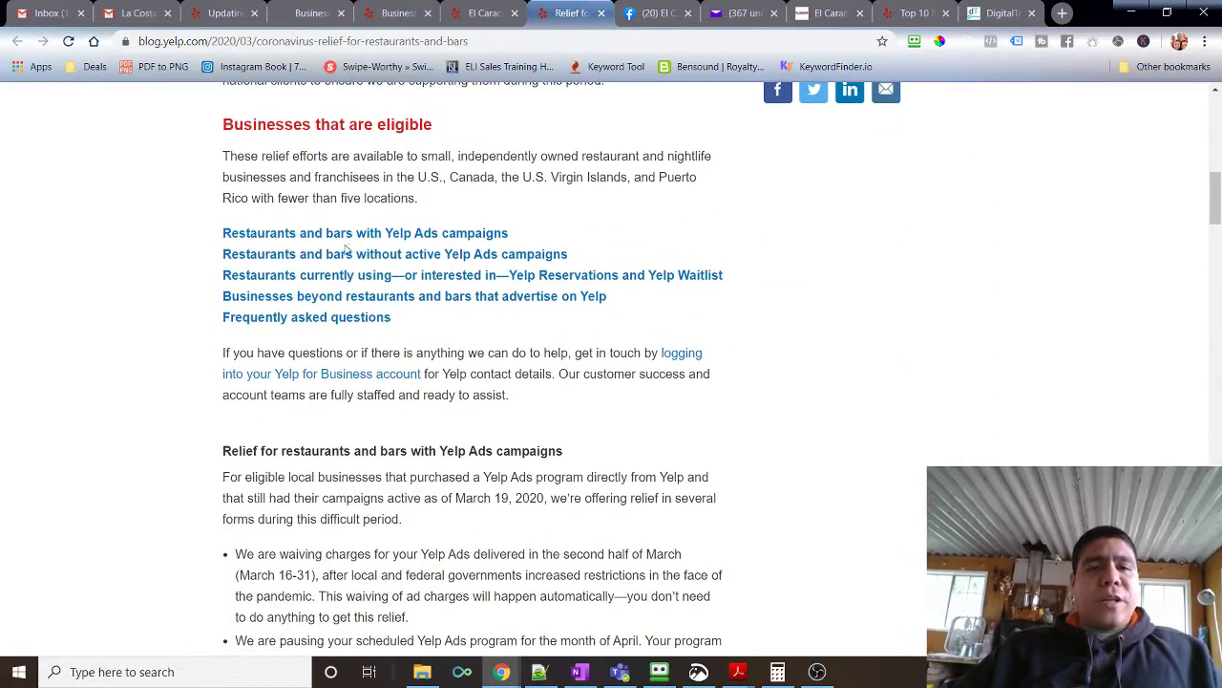
pyautogui.scroll(-3, 382, 322)
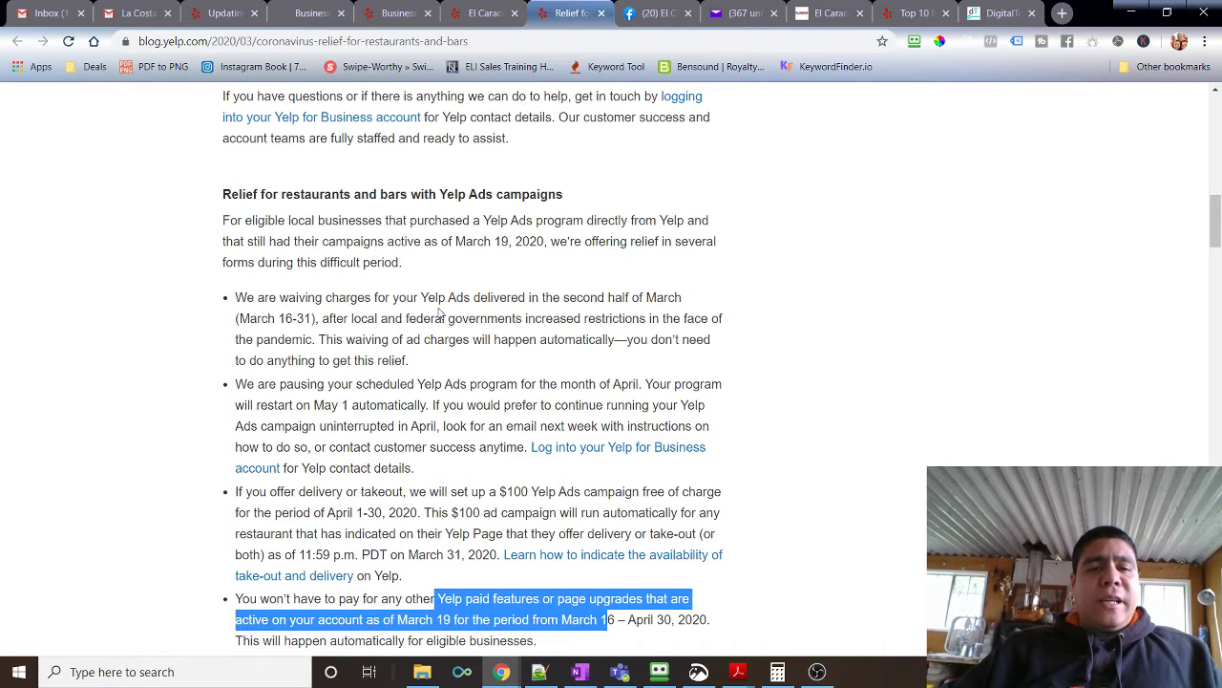
pyautogui.scroll(-1, 440, 312)
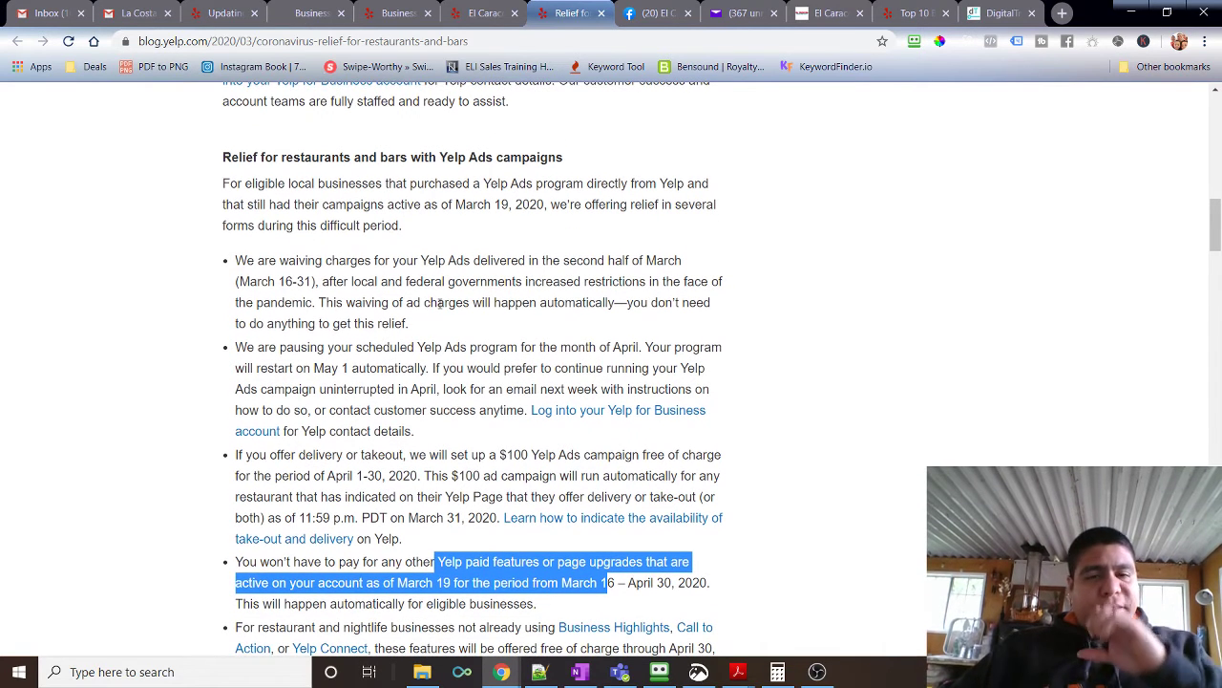
pyautogui.scroll(-2, 526, 445)
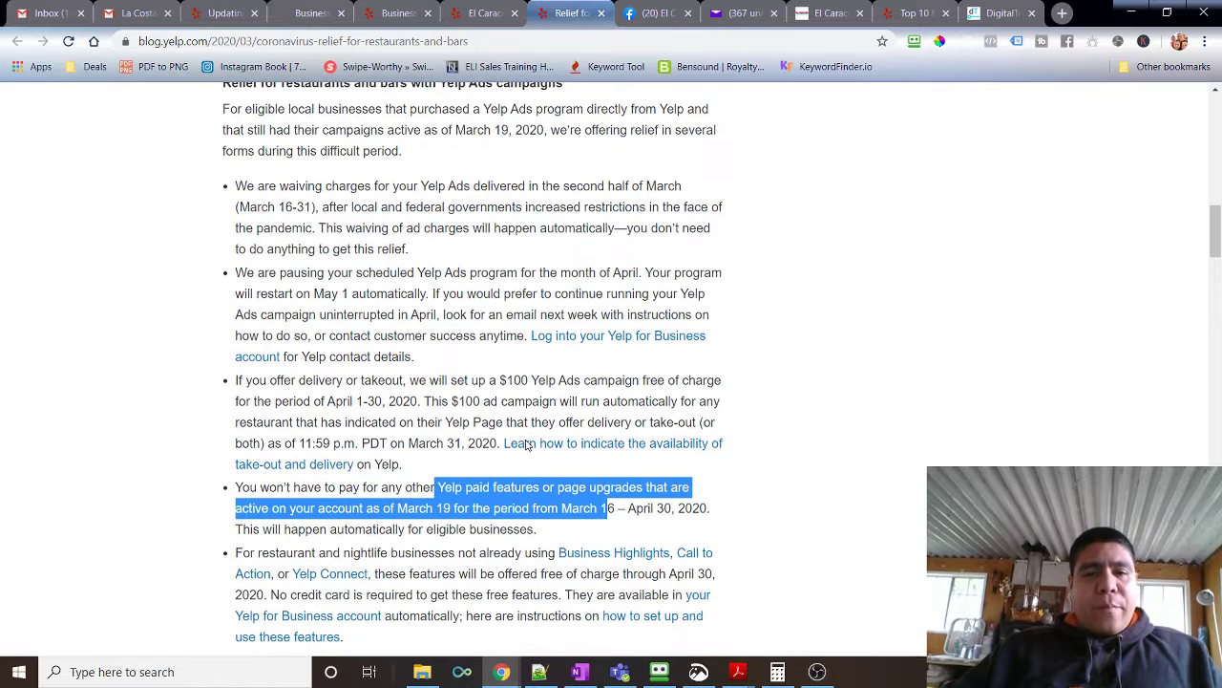
pyautogui.scroll(-1, 526, 445)
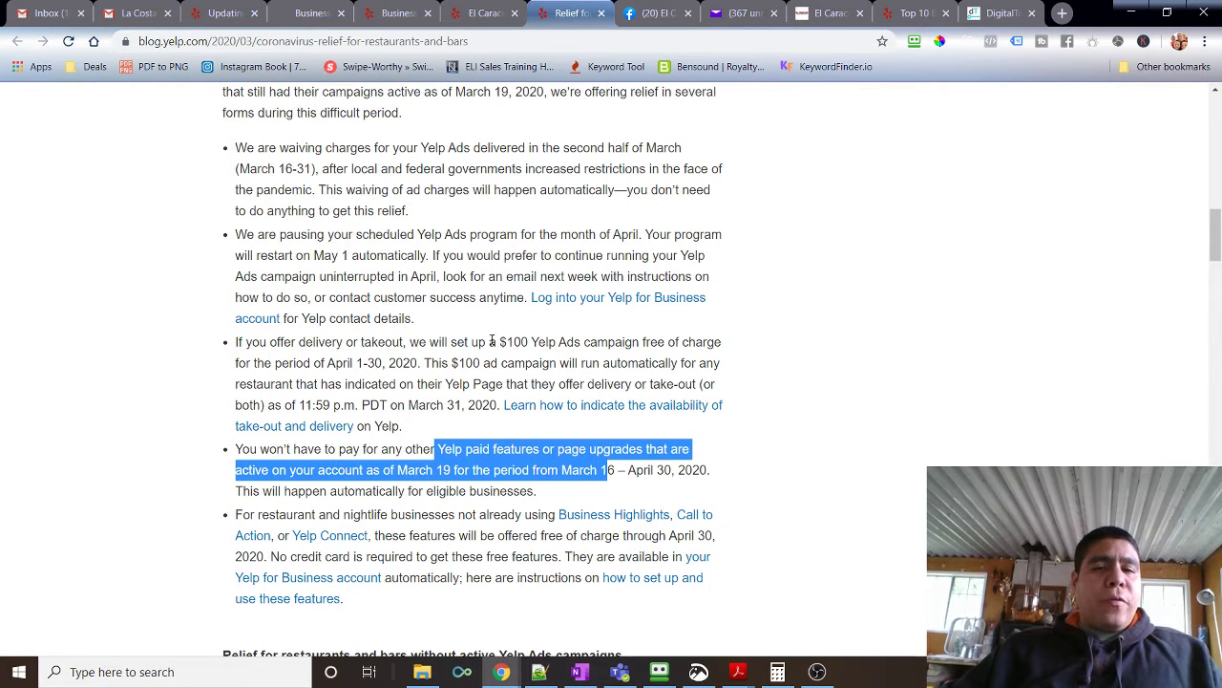
# Read the relief article's Yelp Ads sections, ending at businesses without active Yelp Ads campaigns.
pyautogui.scroll(-3, 456, 387)
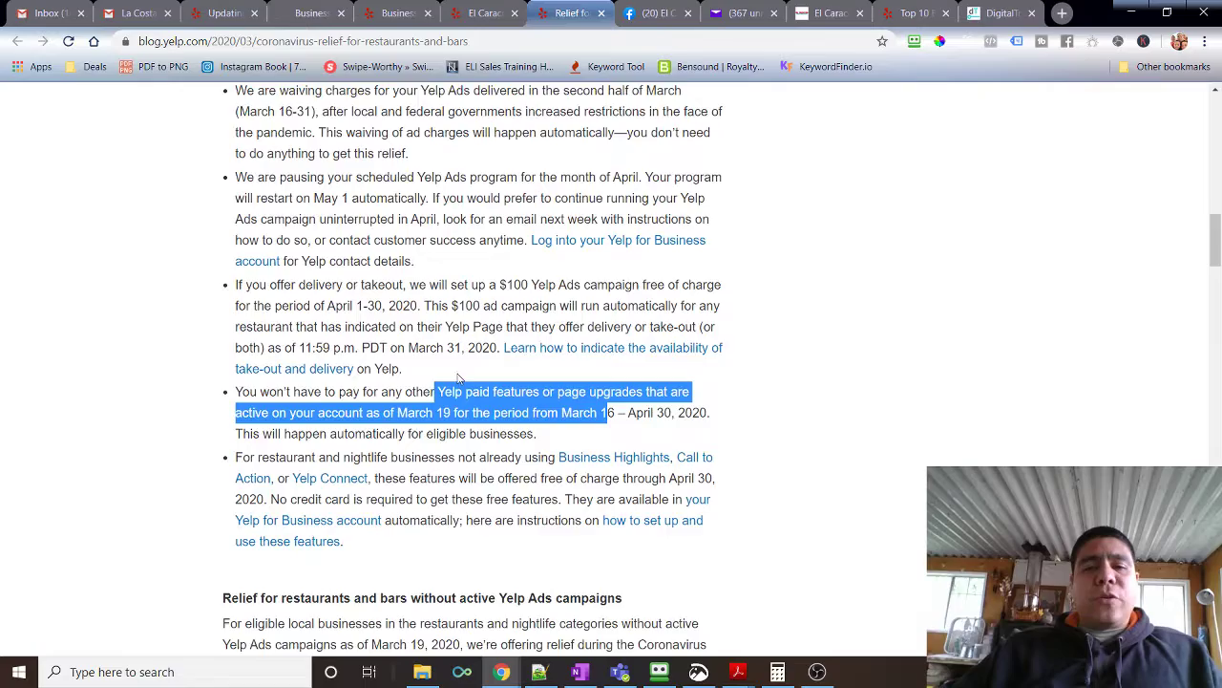
pyautogui.scroll(-2, 461, 360)
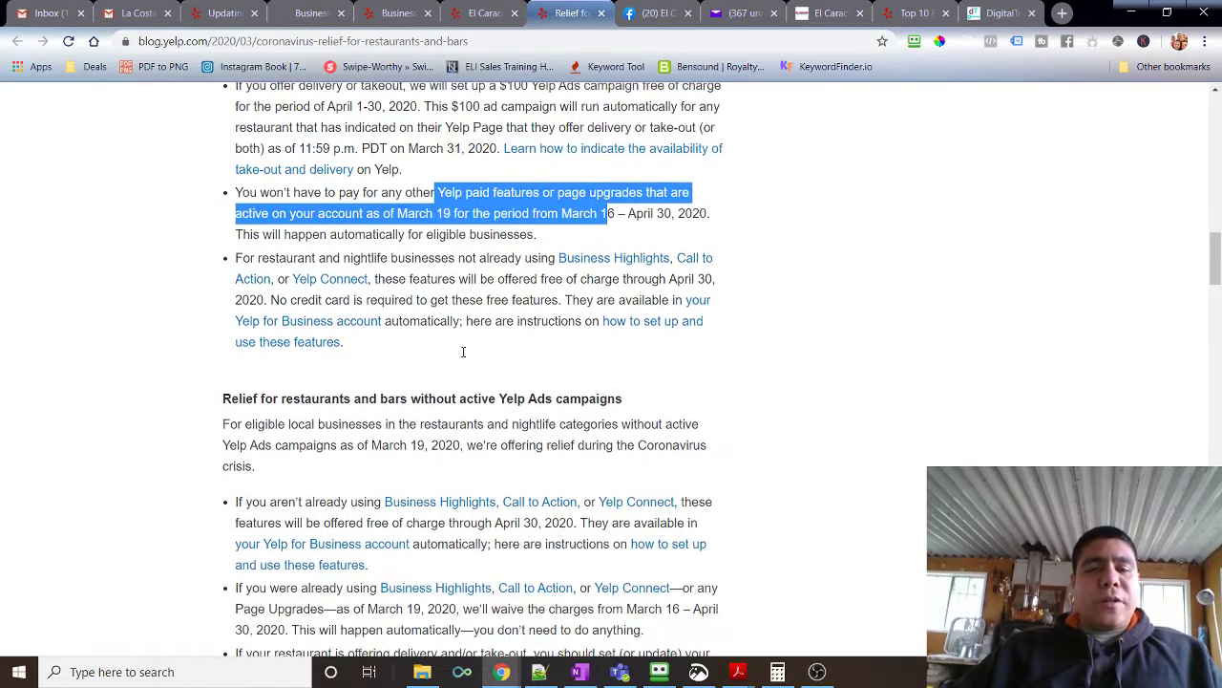
pyautogui.scroll(-1, 465, 351)
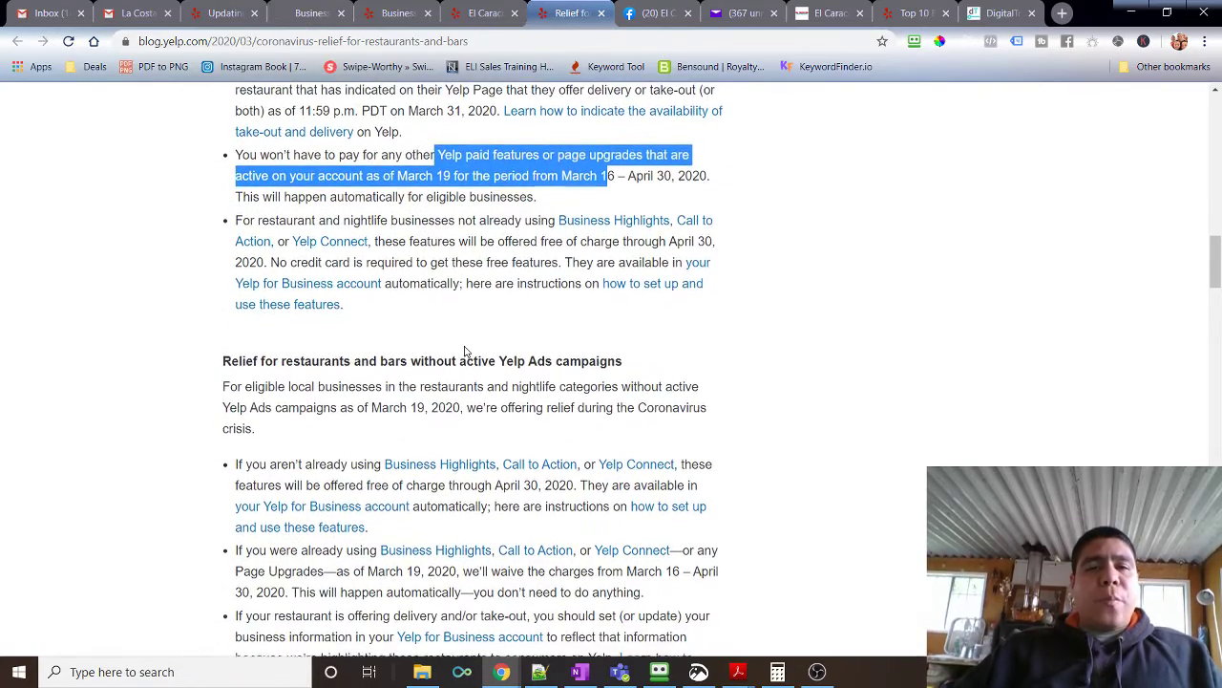
pyautogui.scroll(1, 465, 351)
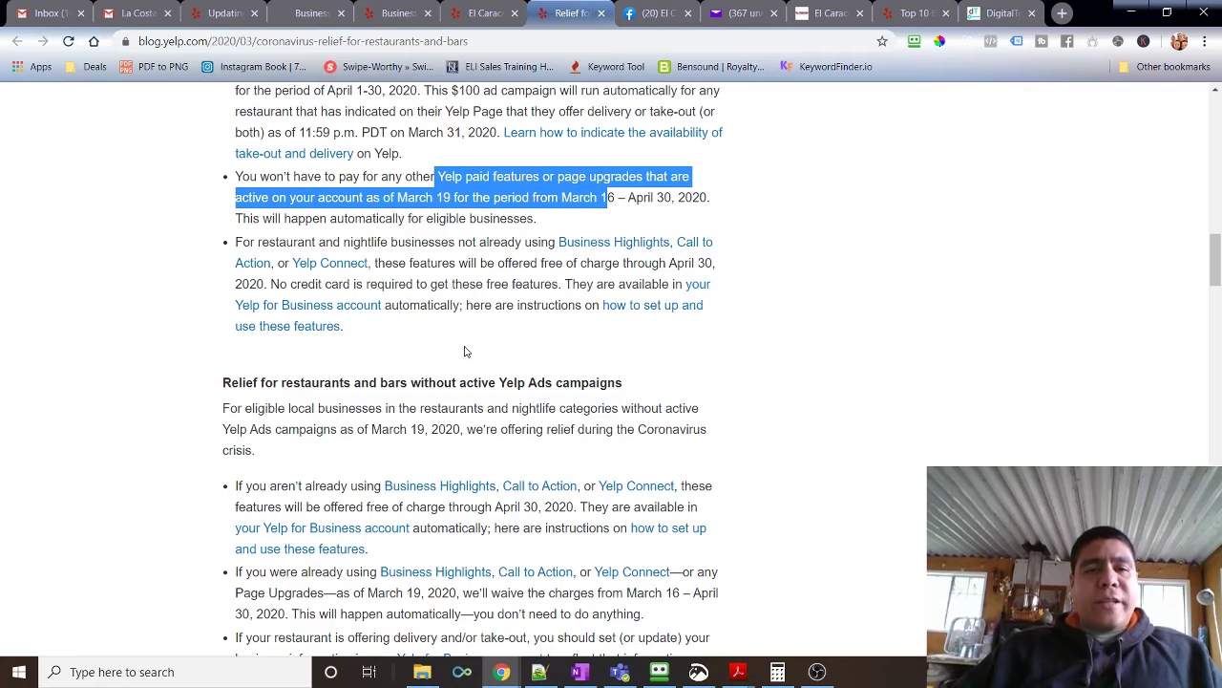
pyautogui.scroll(-1, 468, 342)
pyautogui.scroll(-3, 472, 332)
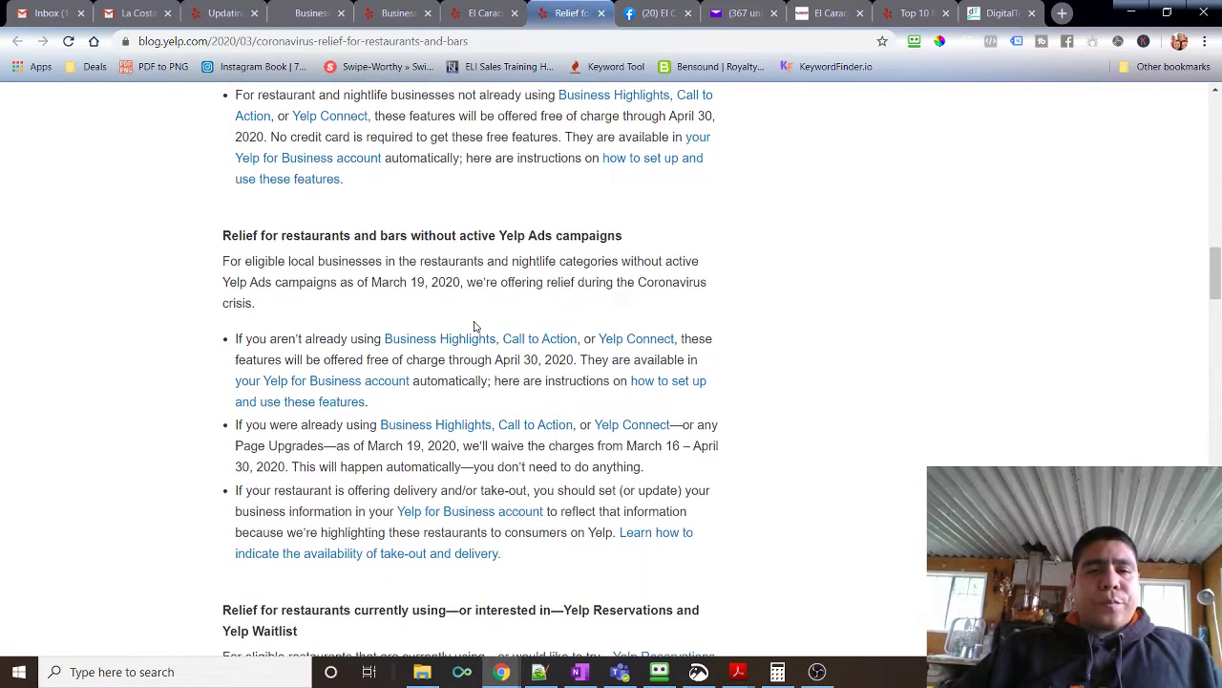
pyautogui.scroll(-1, 475, 326)
pyautogui.scroll(-1, 475, 326)
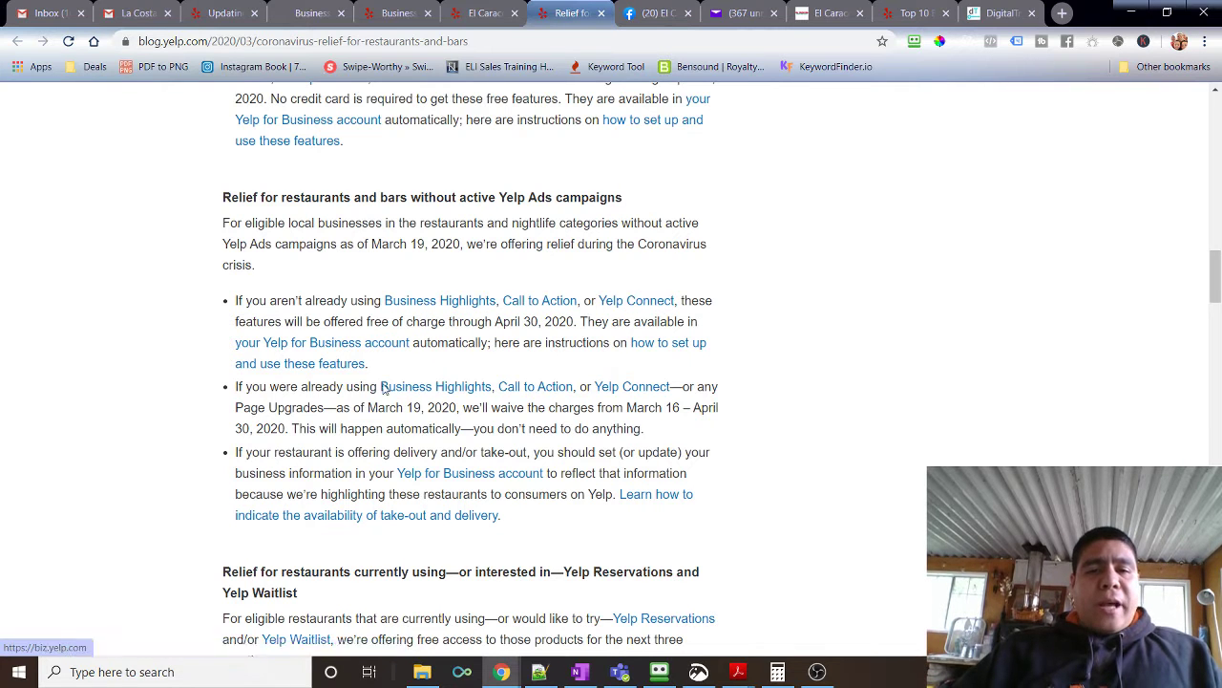
pyautogui.scroll(-2, 440, 429)
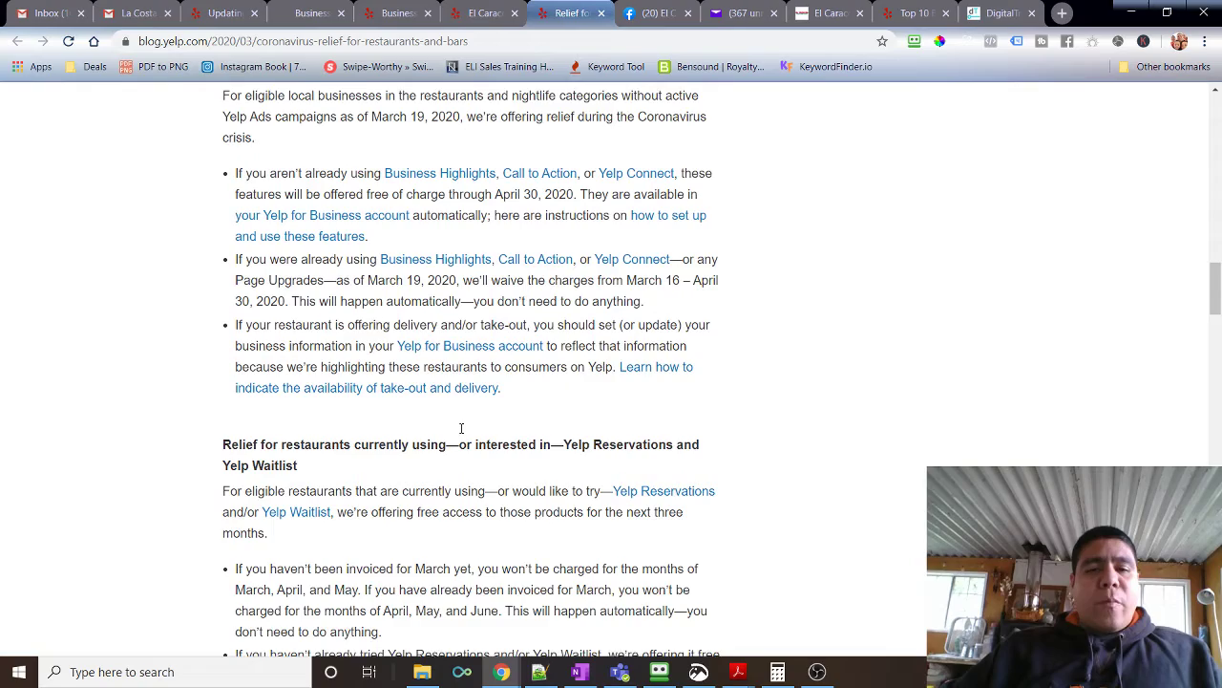
pyautogui.scroll(4, 461, 428)
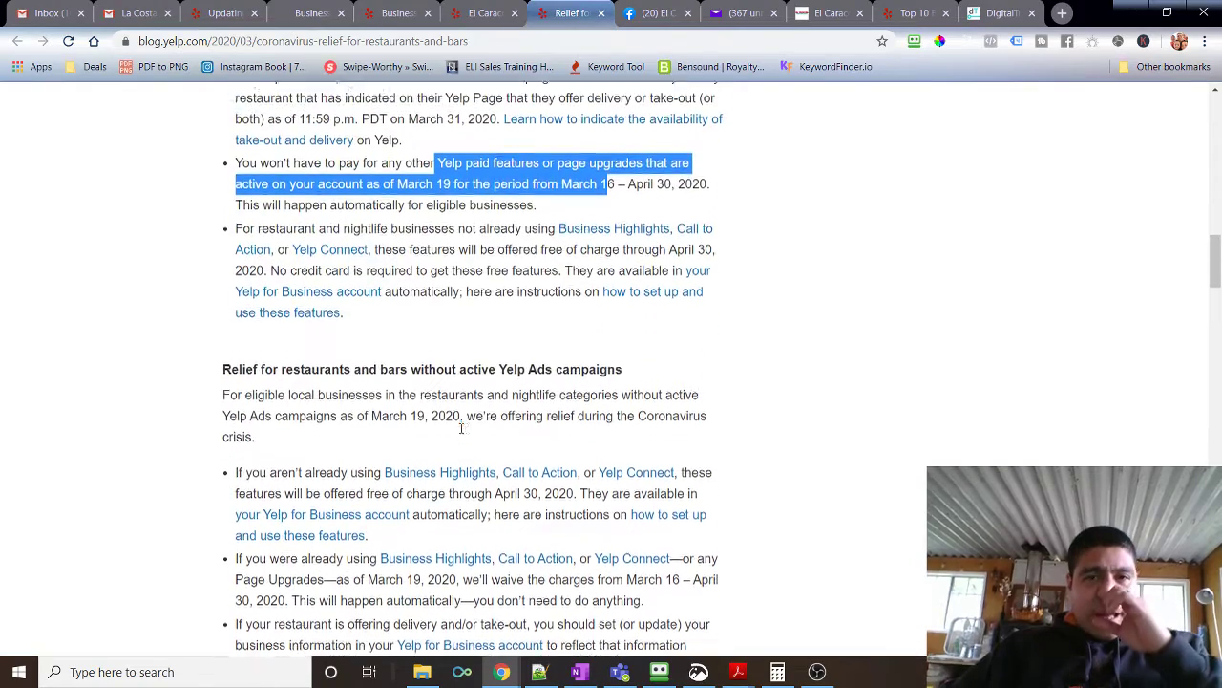
pyautogui.scroll(1, 461, 429)
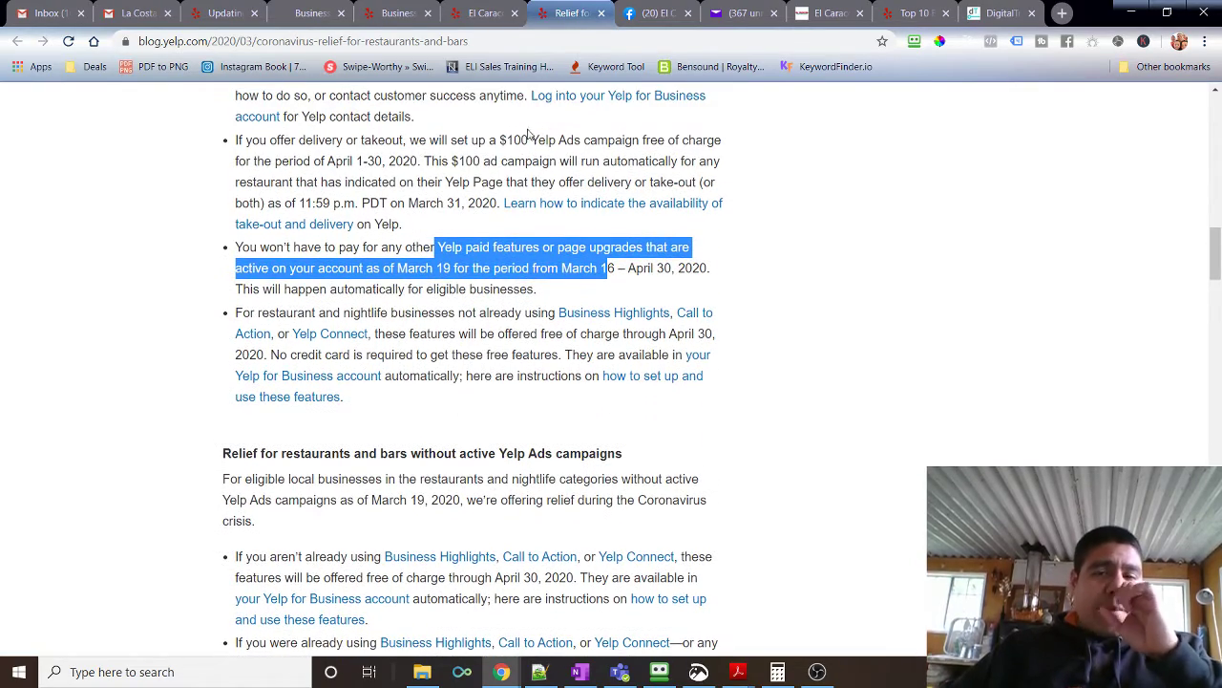
pyautogui.scroll(-3, 513, 340)
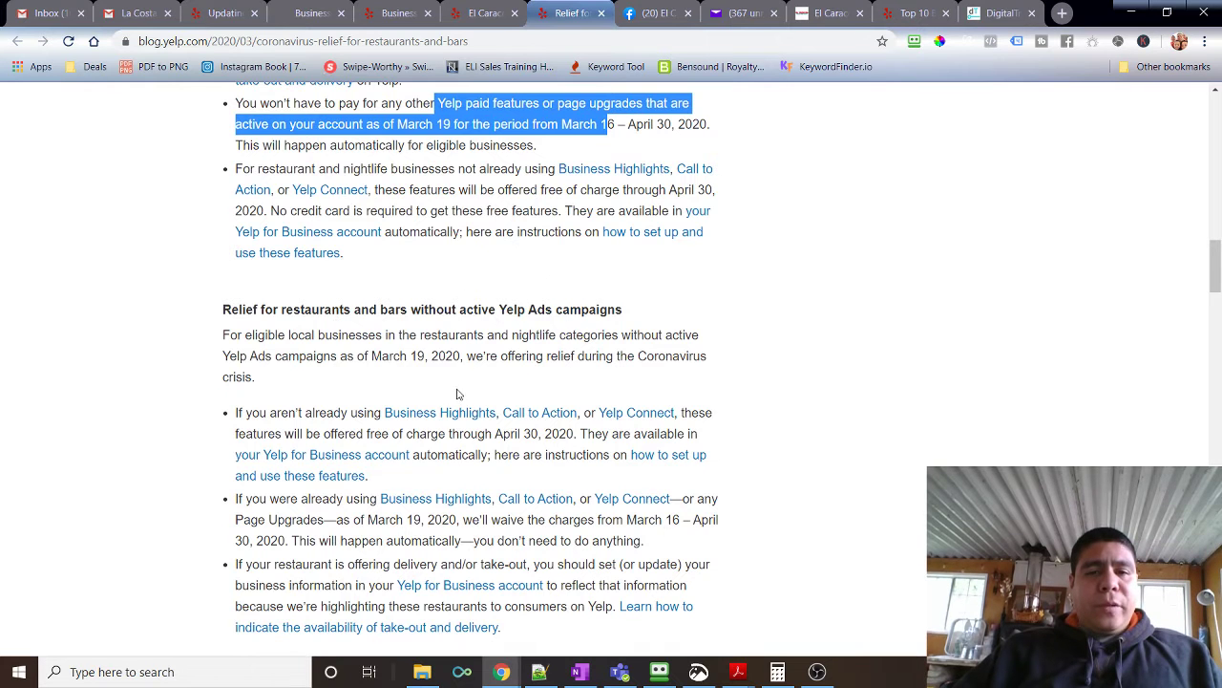
pyautogui.scroll(-2, 455, 390)
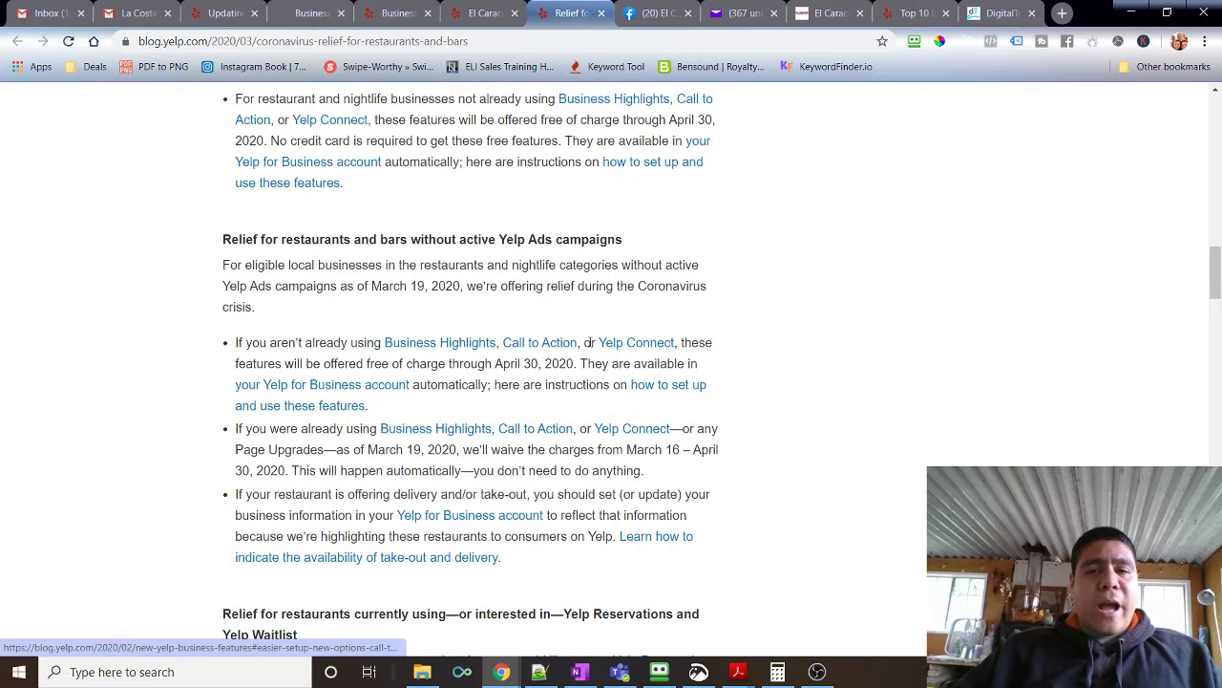
# Open El Caracol's Business Highlights settings from the Business Information page.
pyautogui.click(473, 10)
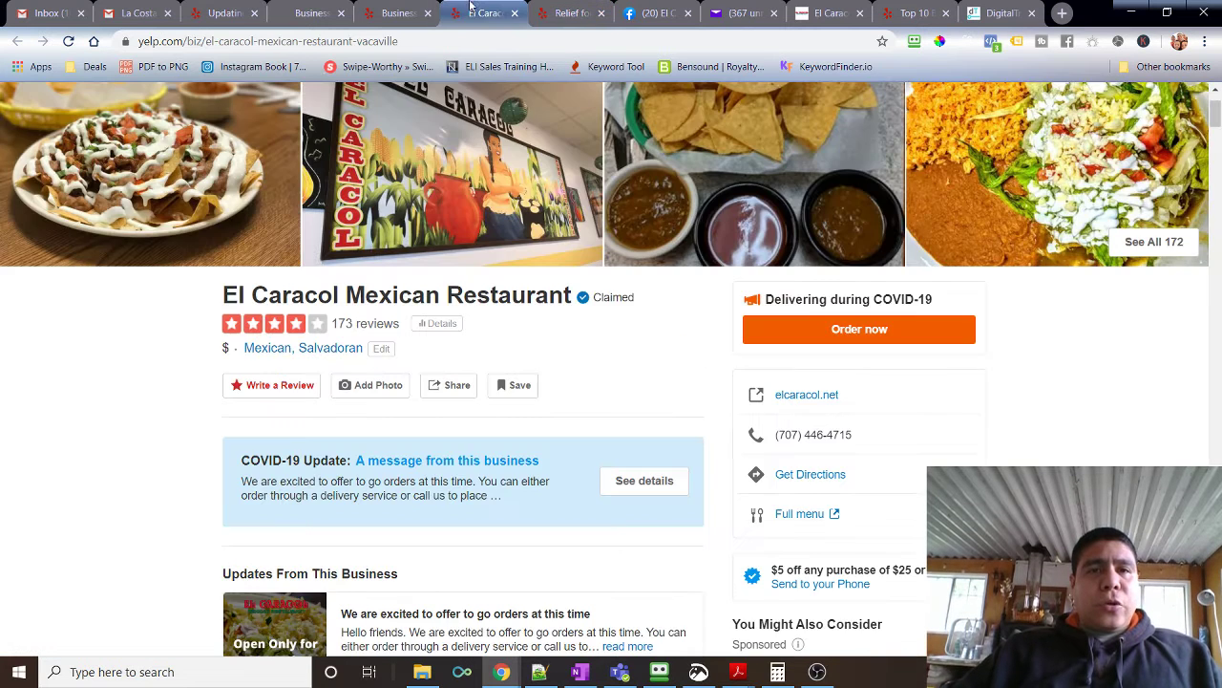
pyautogui.click(406, 10)
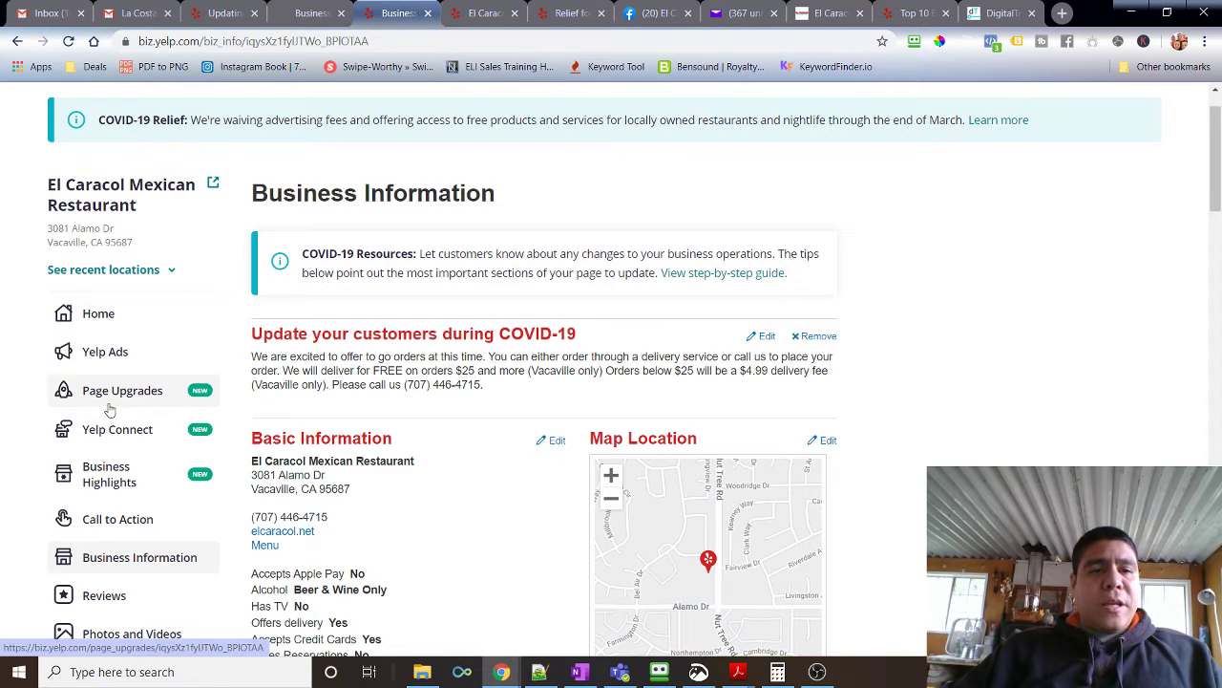
pyautogui.click(108, 464)
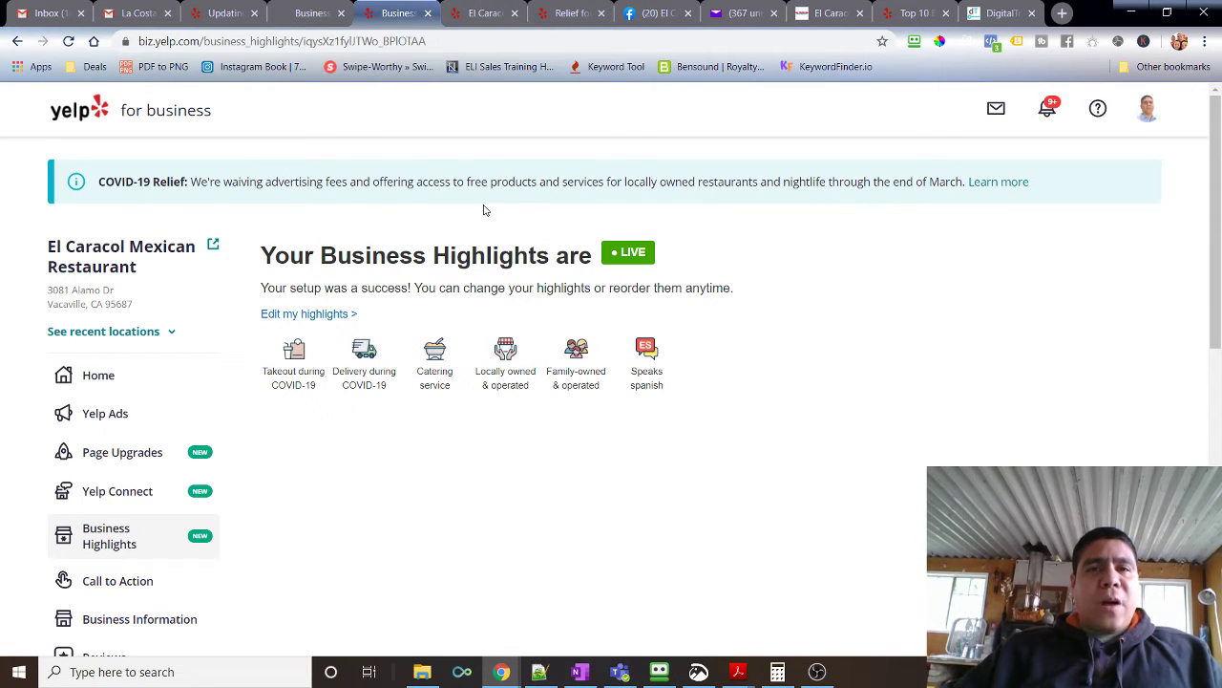
# Check the public listing's highlights, including takeout and delivery during COVID-19.
pyautogui.click(481, 12)
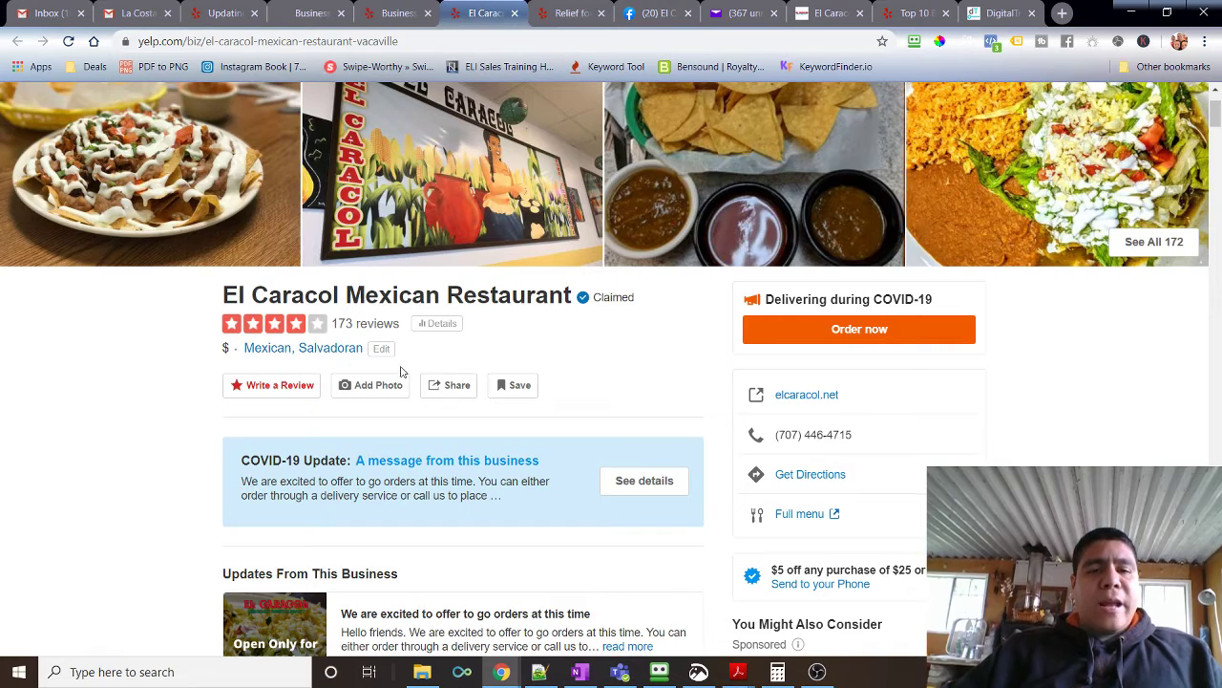
pyautogui.scroll(-6, 401, 371)
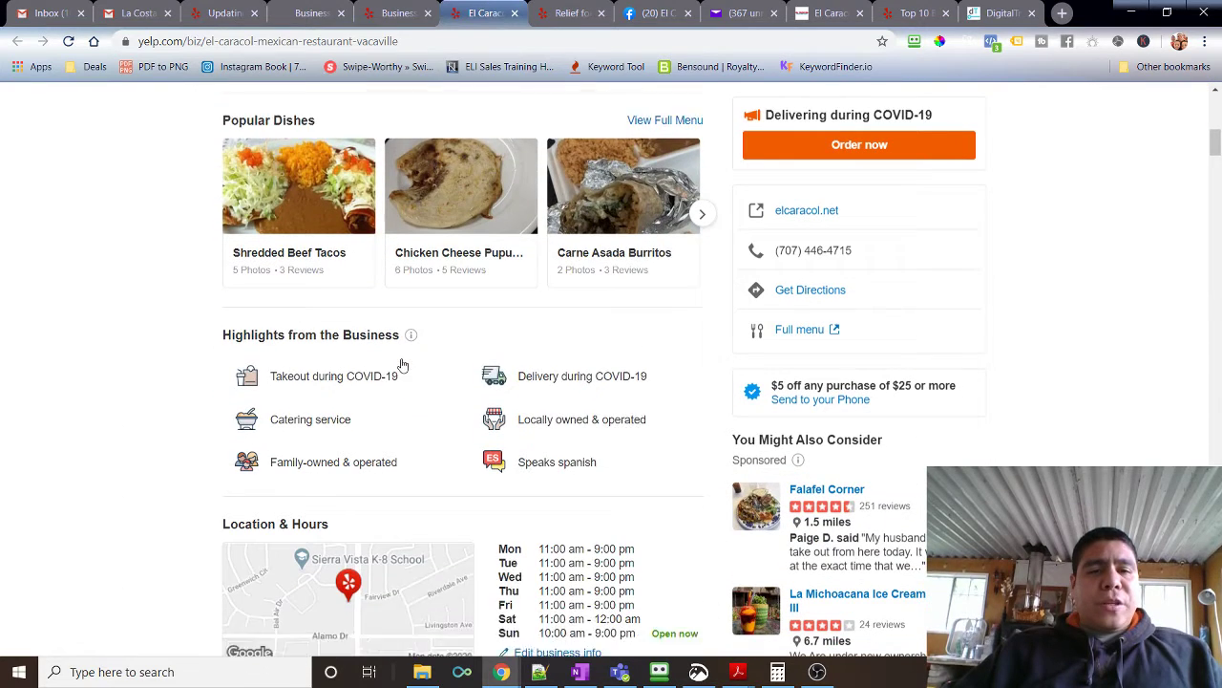
pyautogui.scroll(-1, 402, 365)
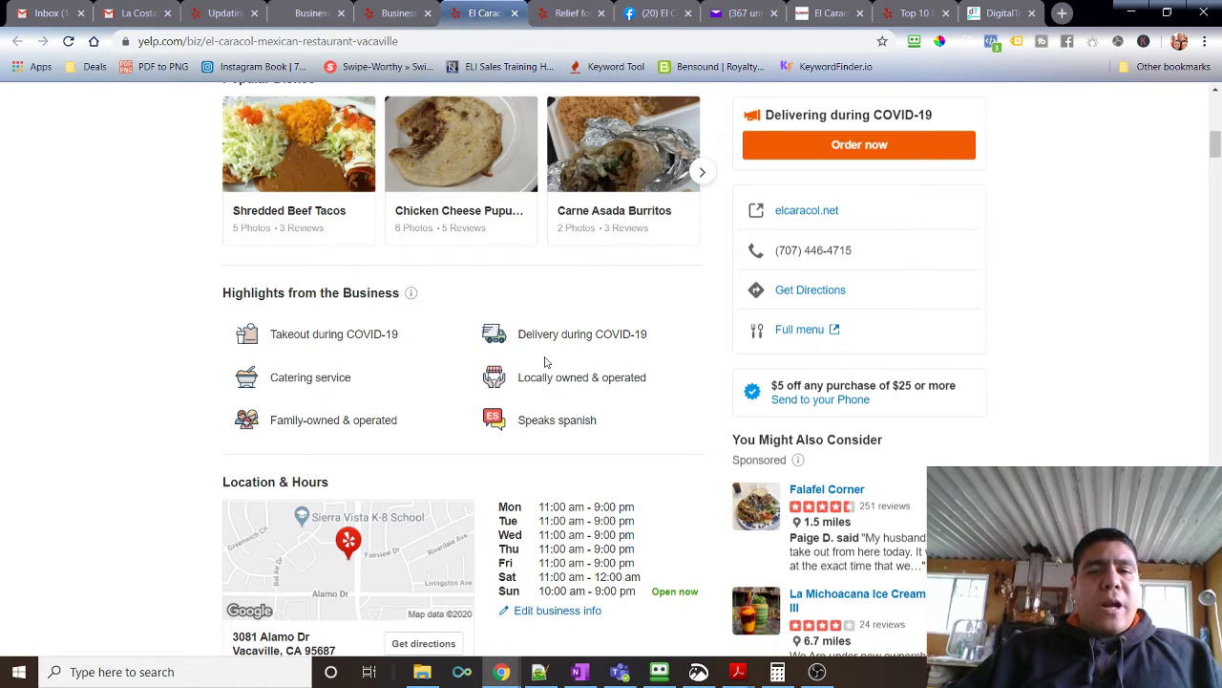
pyautogui.scroll(1, 506, 351)
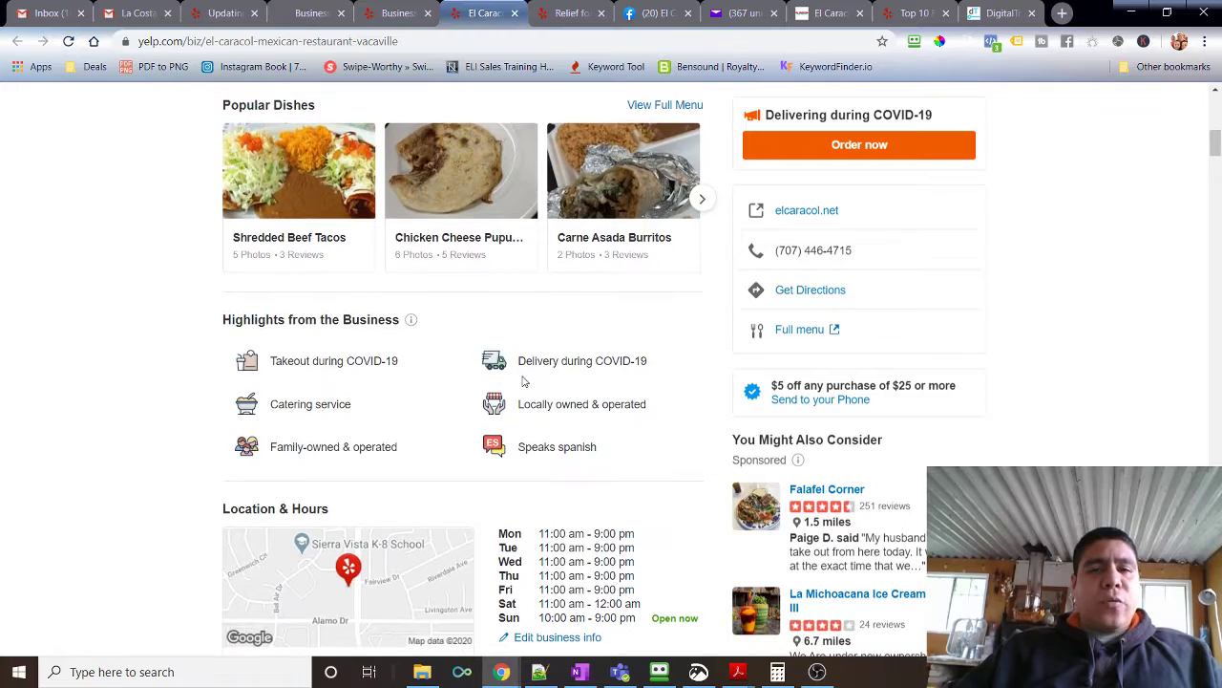
pyautogui.scroll(7, 523, 382)
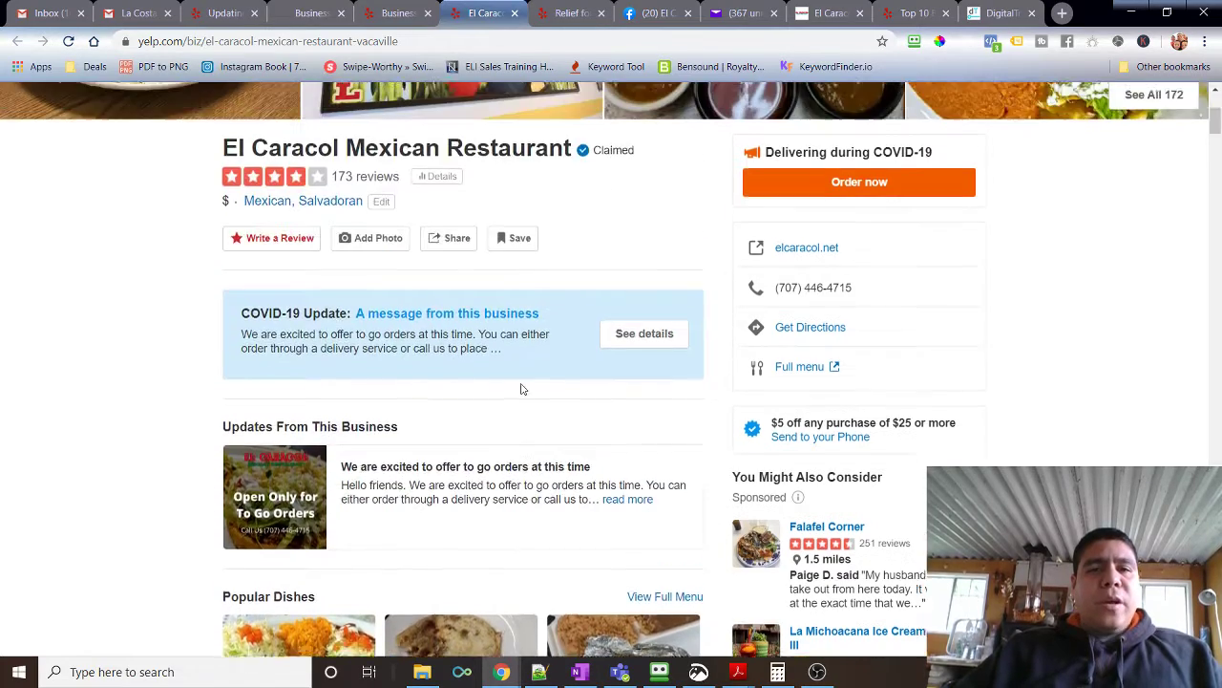
pyautogui.scroll(1, 522, 386)
pyautogui.scroll(-2, 493, 466)
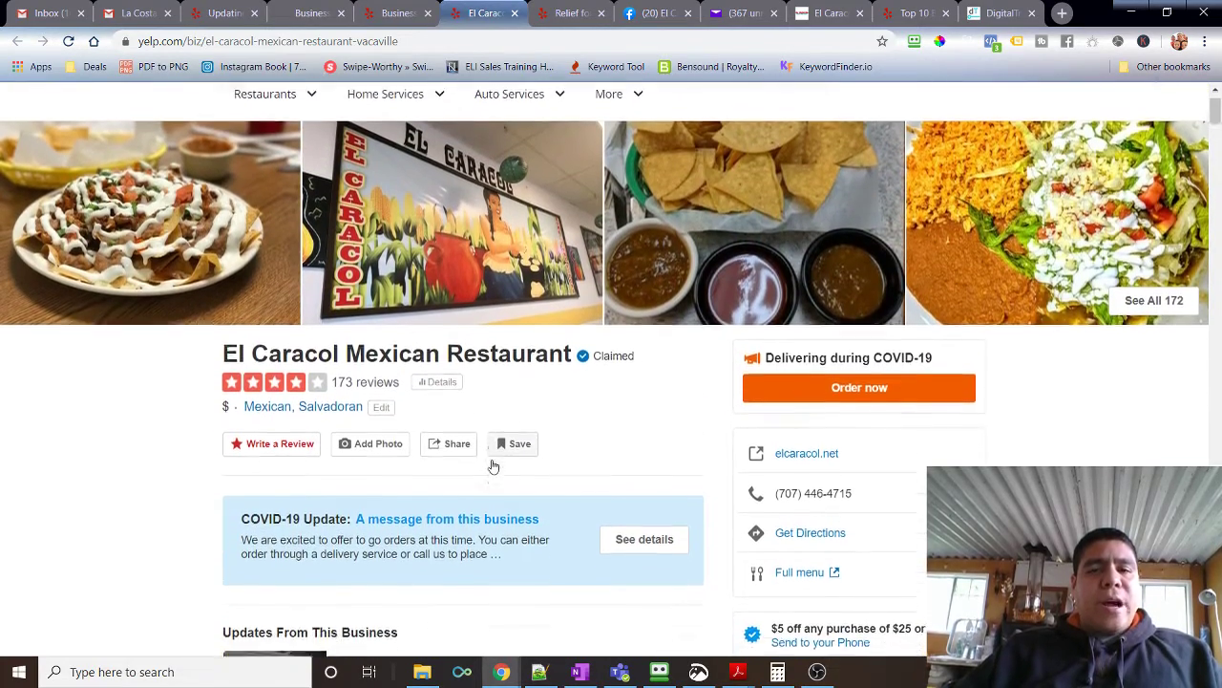
pyautogui.scroll(-5, 494, 455)
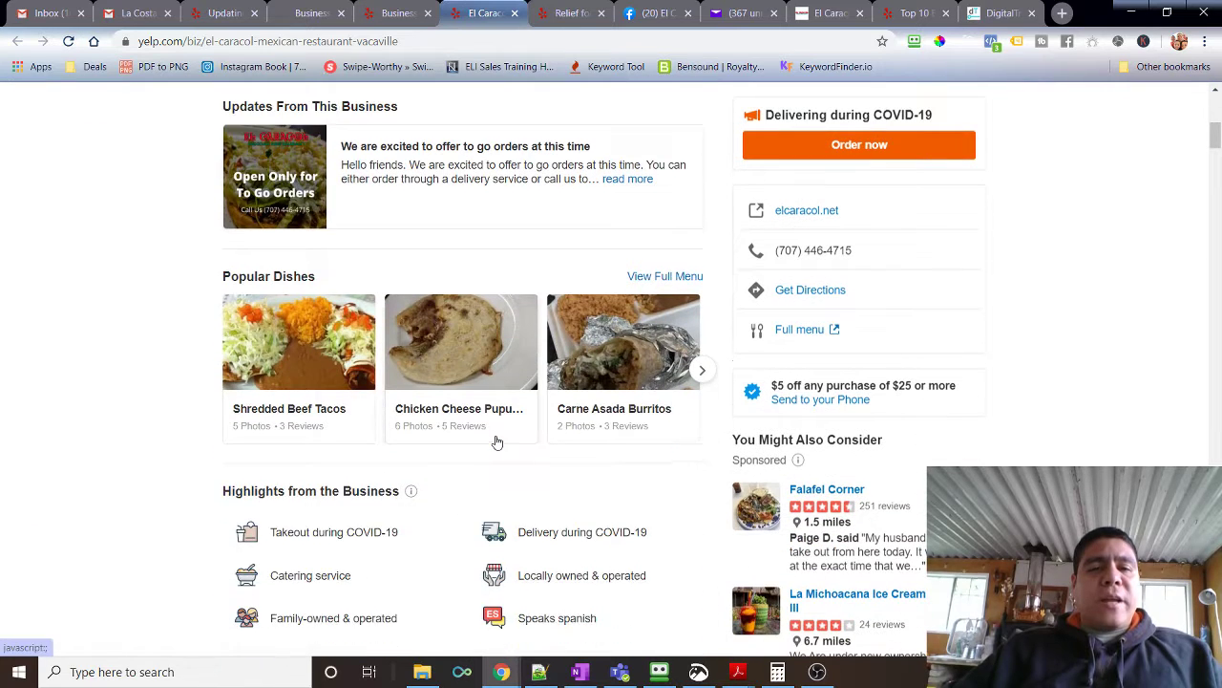
pyautogui.scroll(-1, 496, 443)
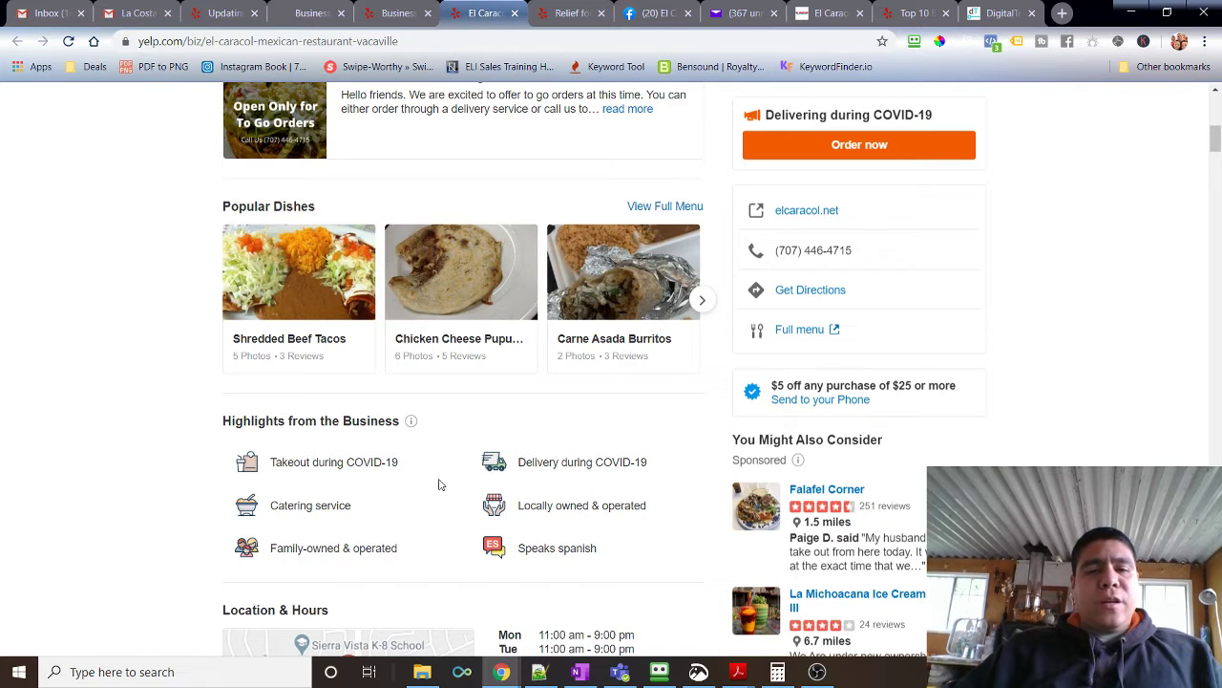
pyautogui.scroll(-1, 445, 523)
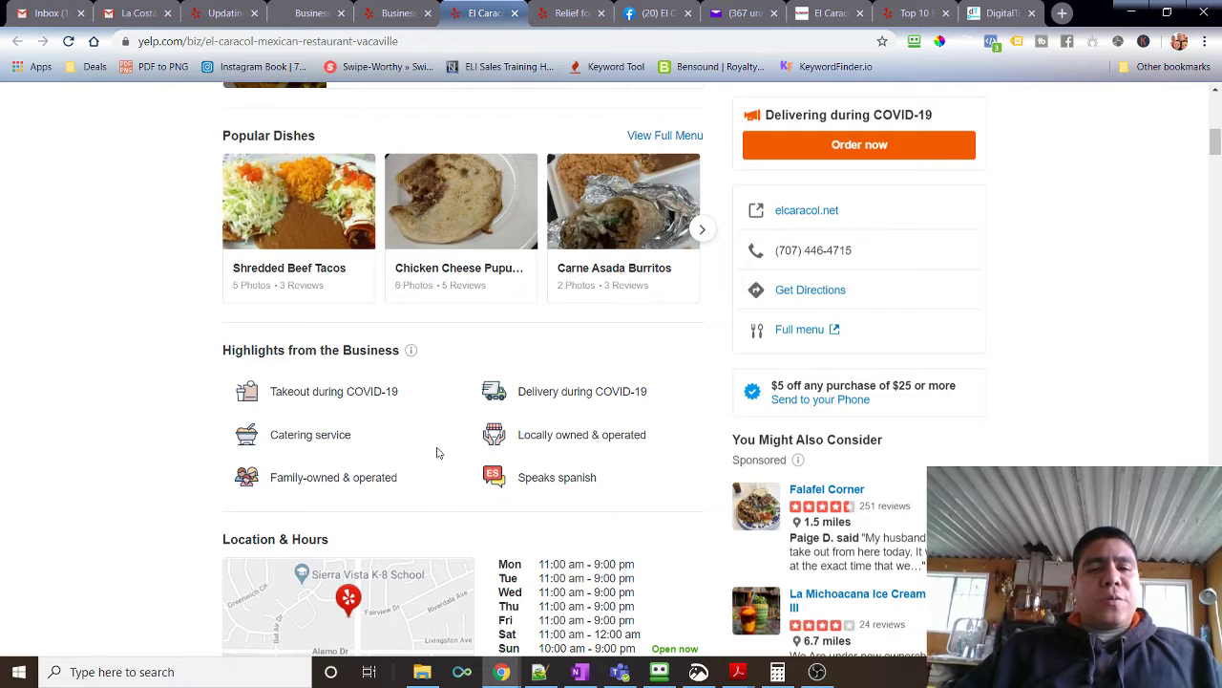
pyautogui.scroll(1, 437, 451)
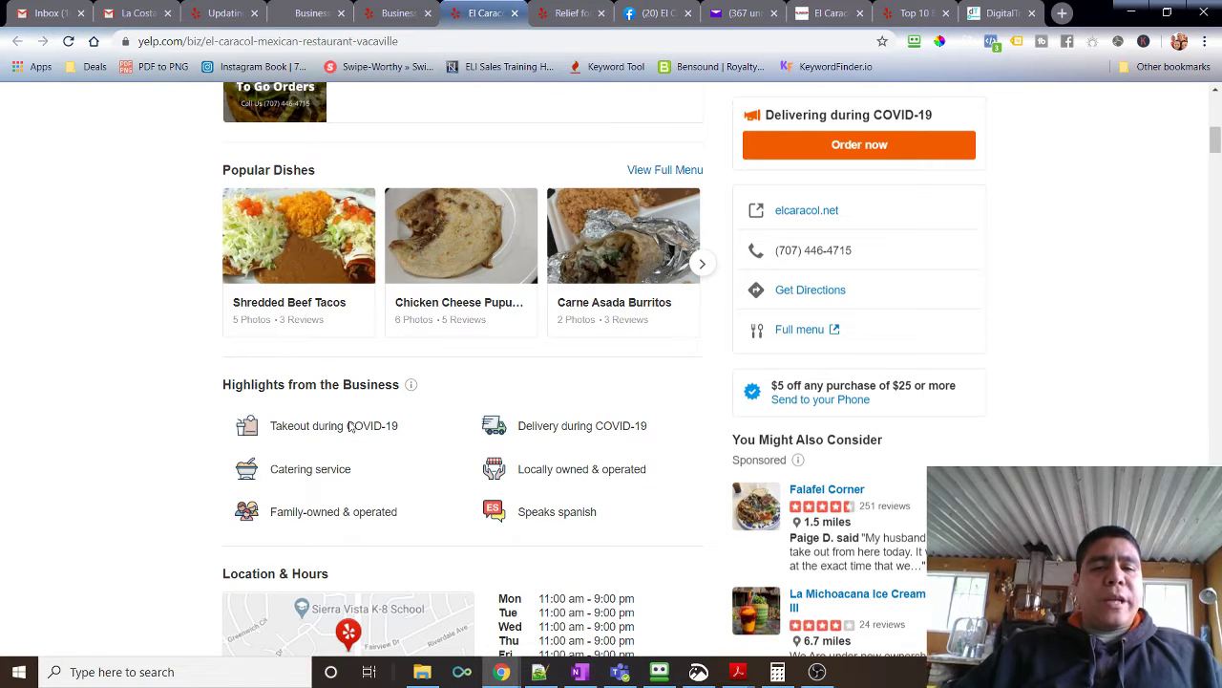
pyautogui.scroll(6, 570, 473)
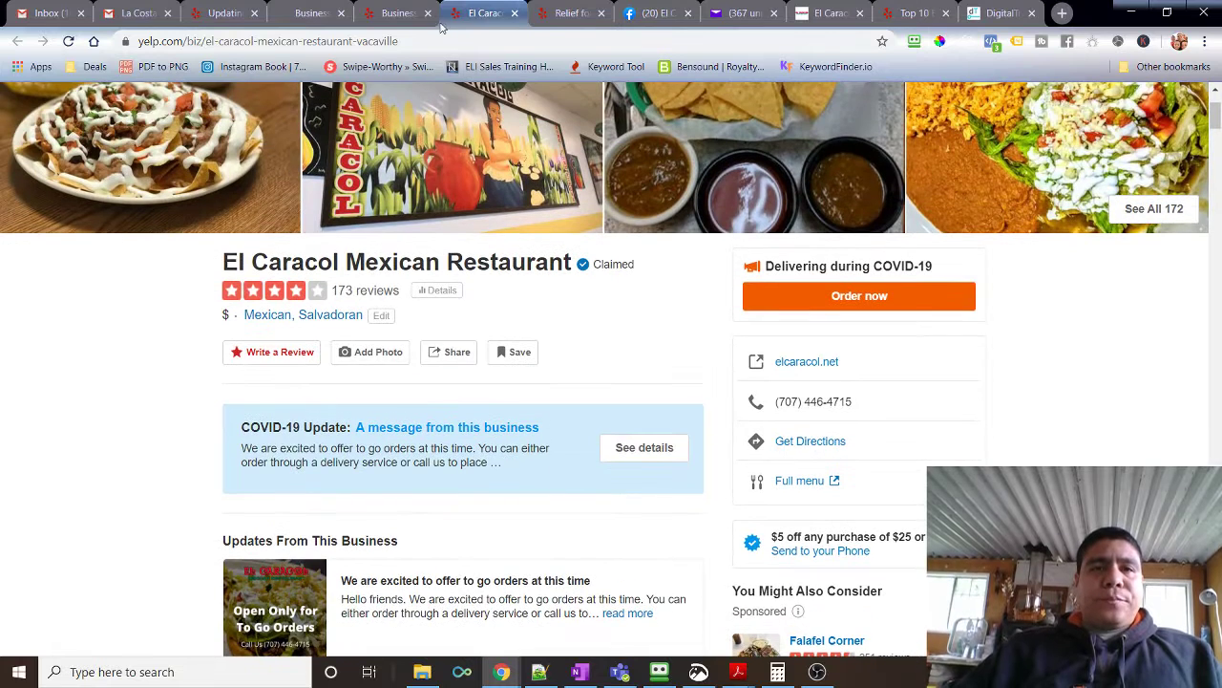
# Open the Yelp Connect posts page and compare it with the public listing's update message.
pyautogui.click(392, 13)
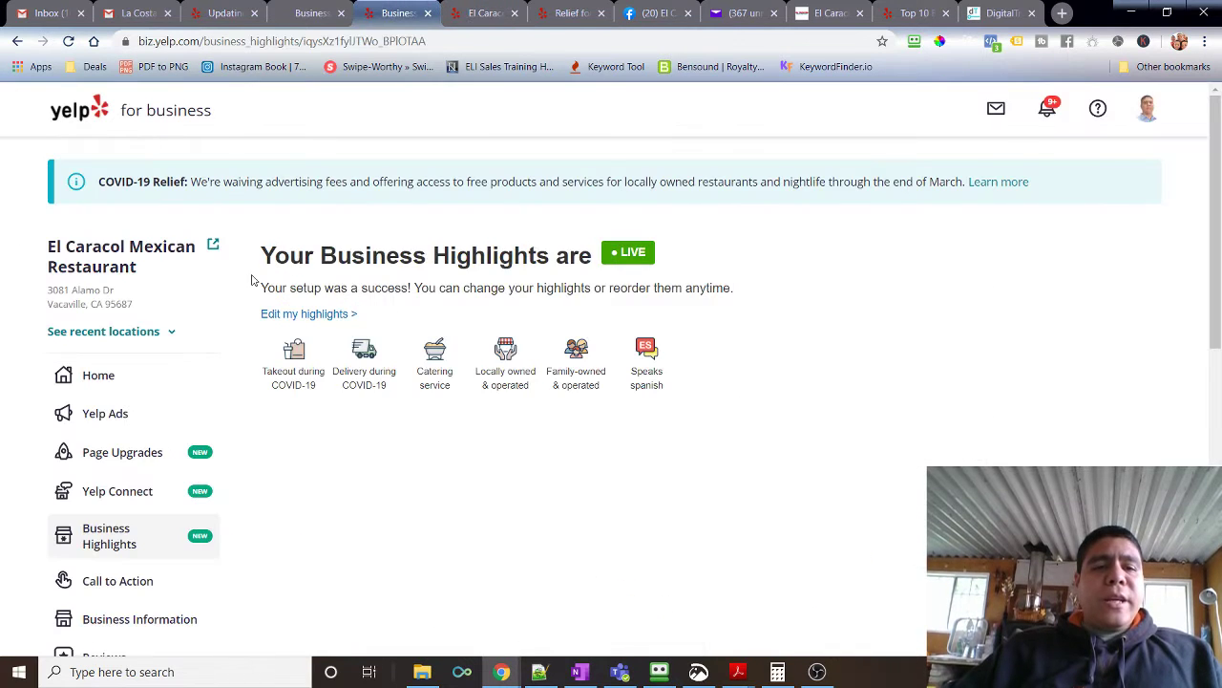
pyautogui.click(136, 489)
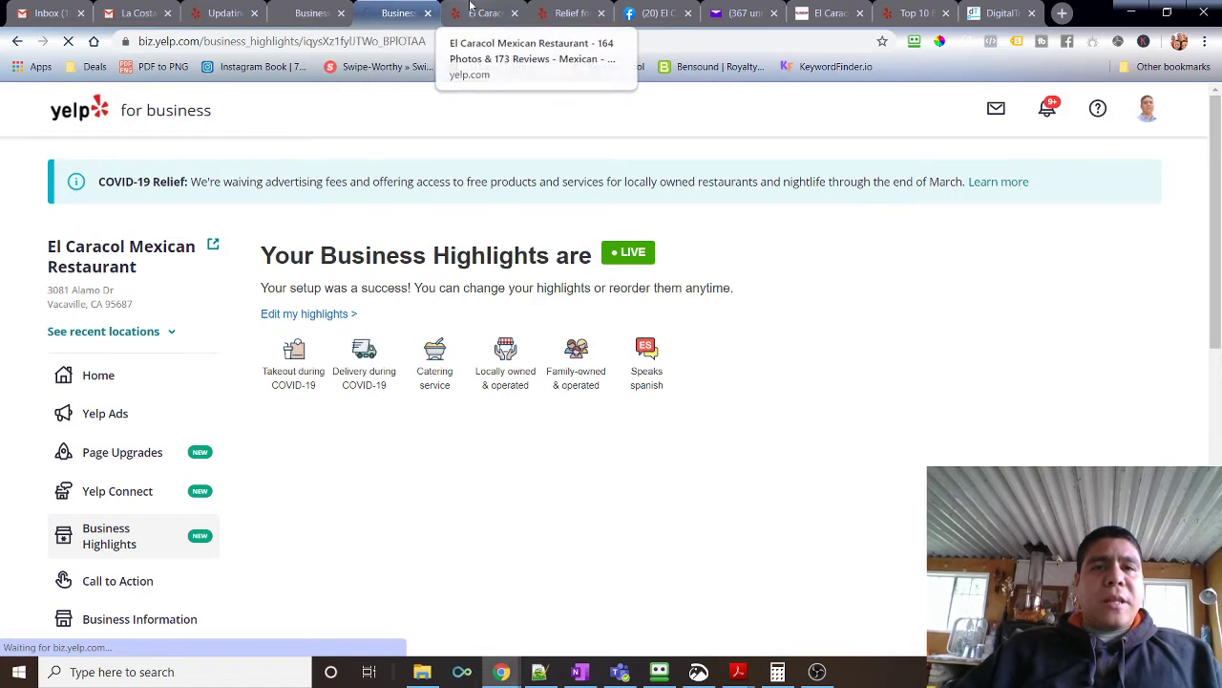
pyautogui.click(470, 10)
pyautogui.scroll(-1, 412, 382)
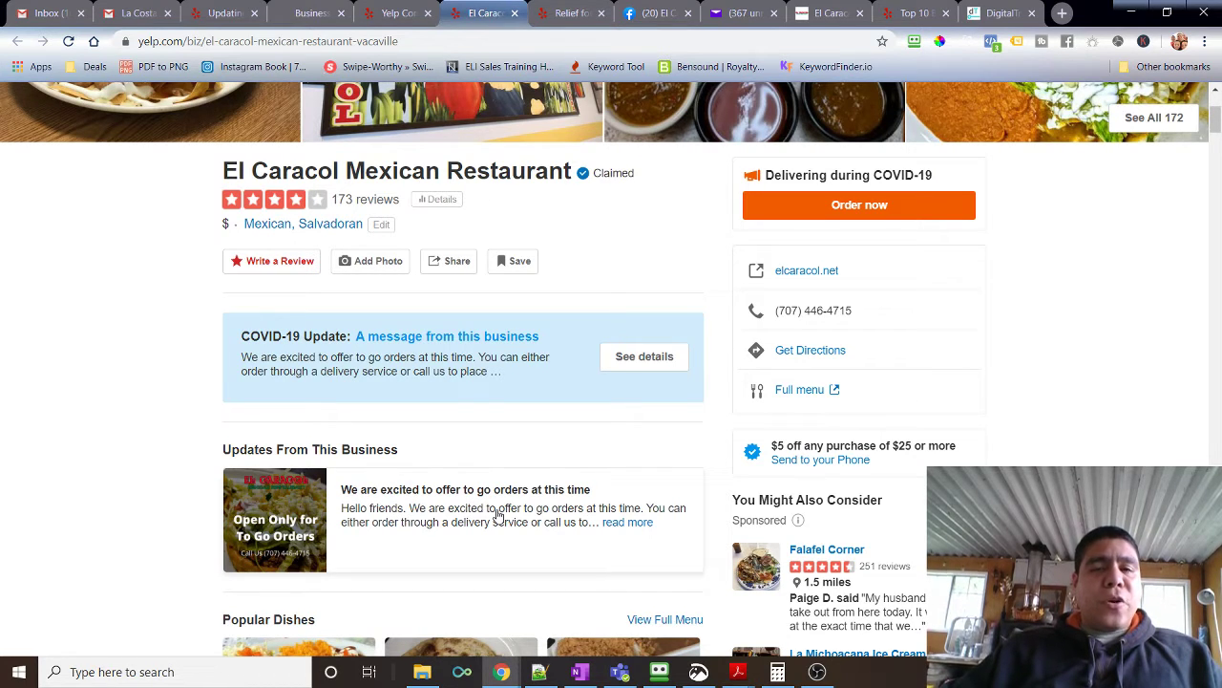
# Open the Page Upgrades page, then return to El Caracol's listing with its delivery ordering option.
pyautogui.click(395, 9)
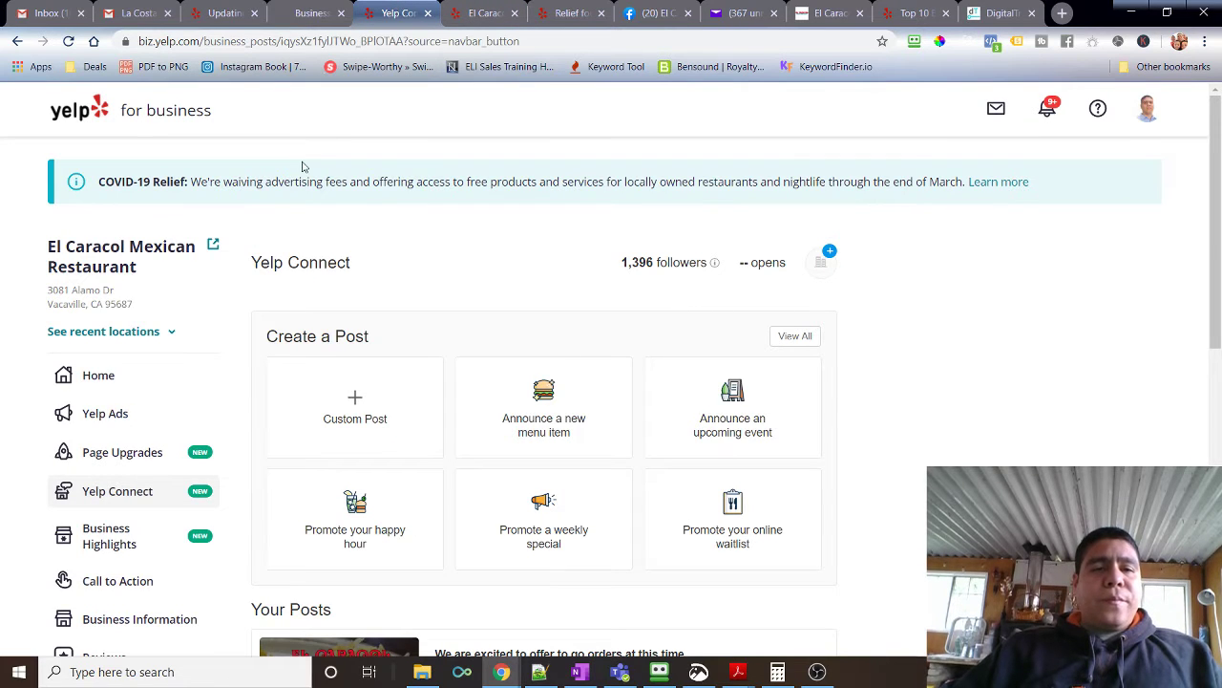
pyautogui.click(115, 453)
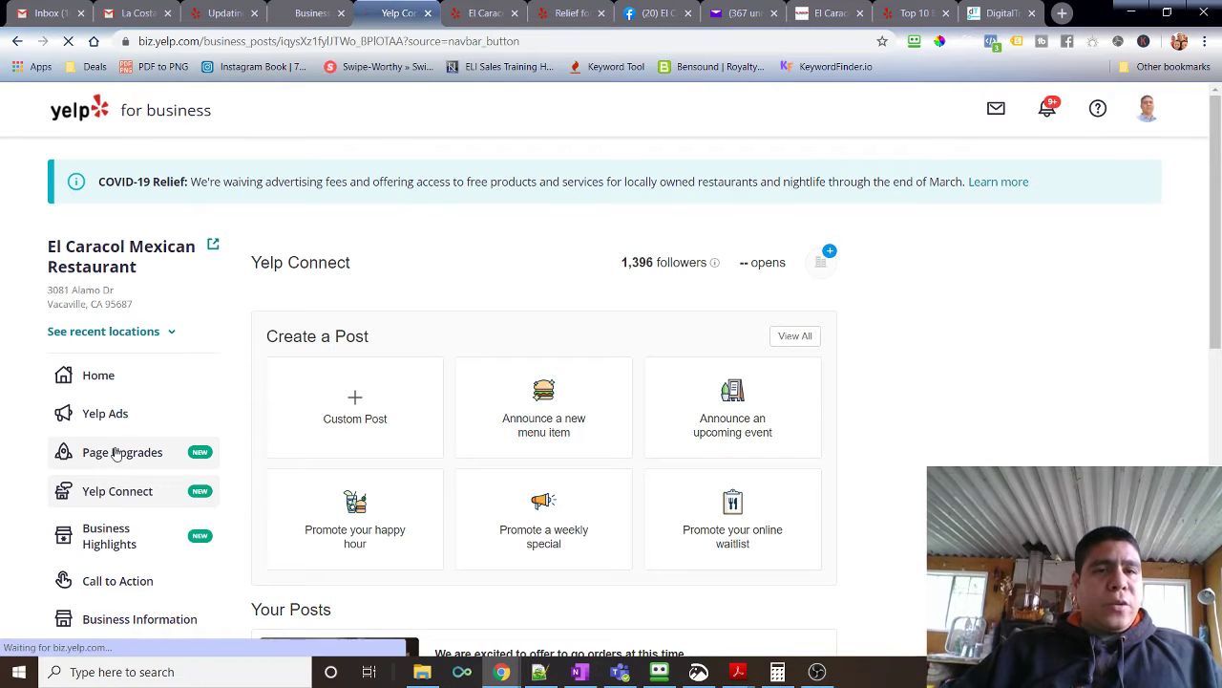
pyautogui.click(547, 7)
pyautogui.click(507, 9)
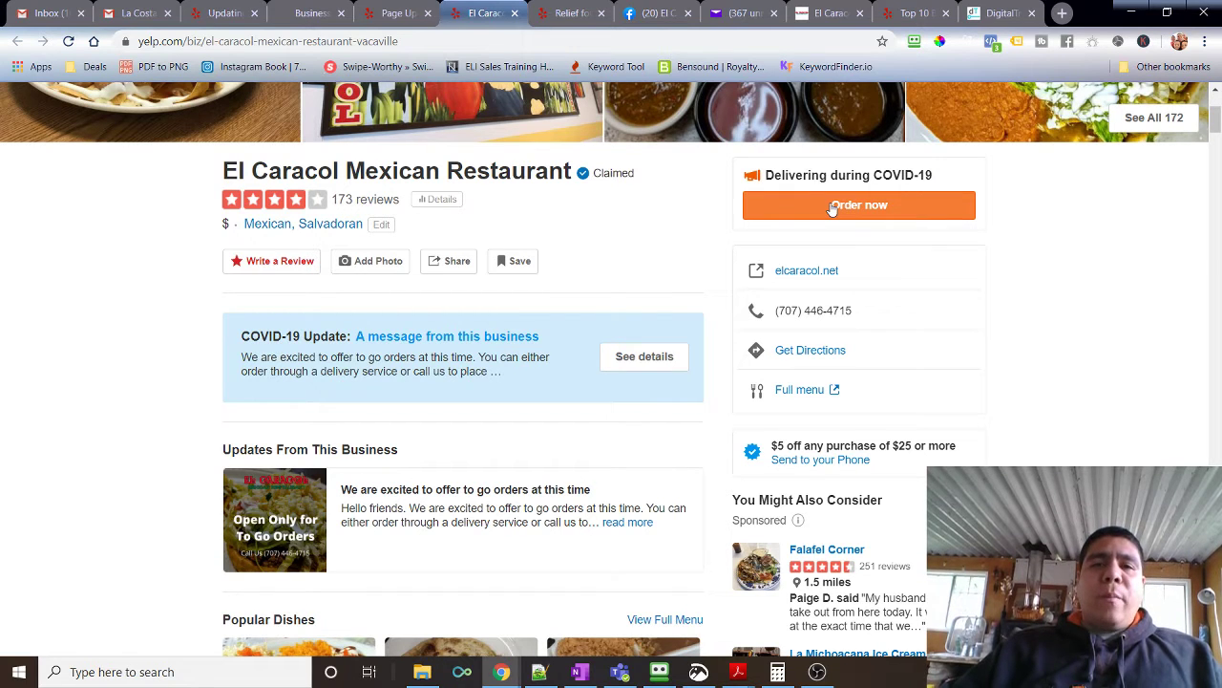
pyautogui.click(406, 11)
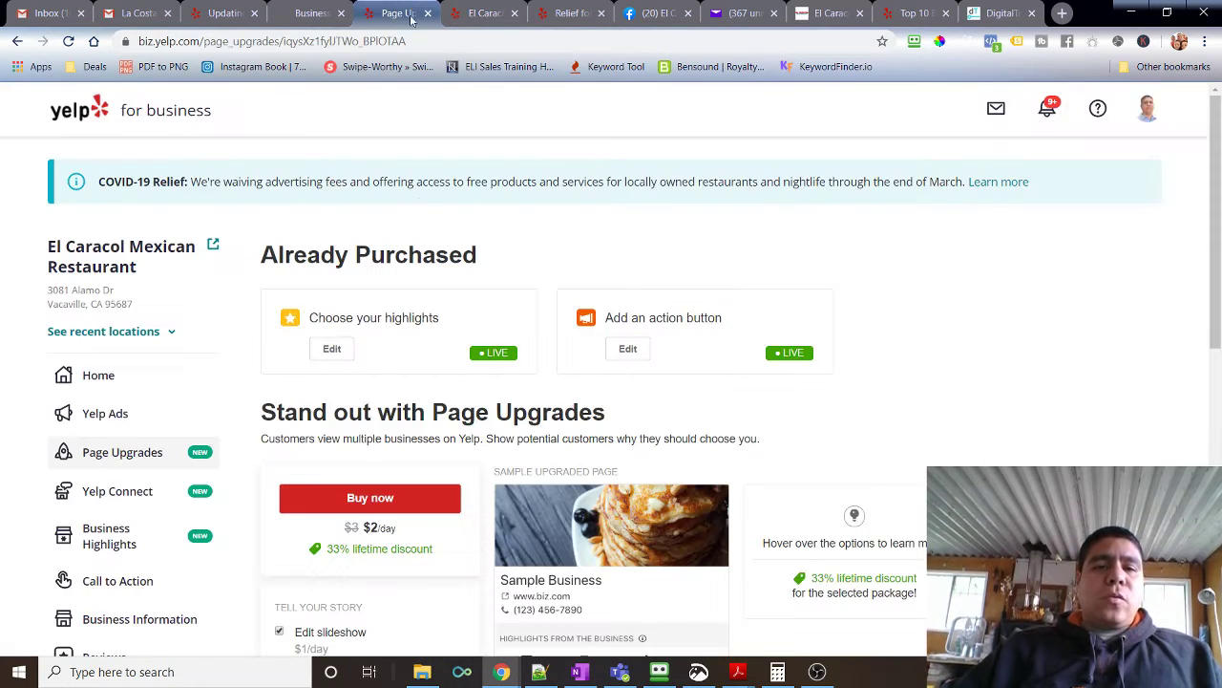
pyautogui.scroll(-2, 370, 524)
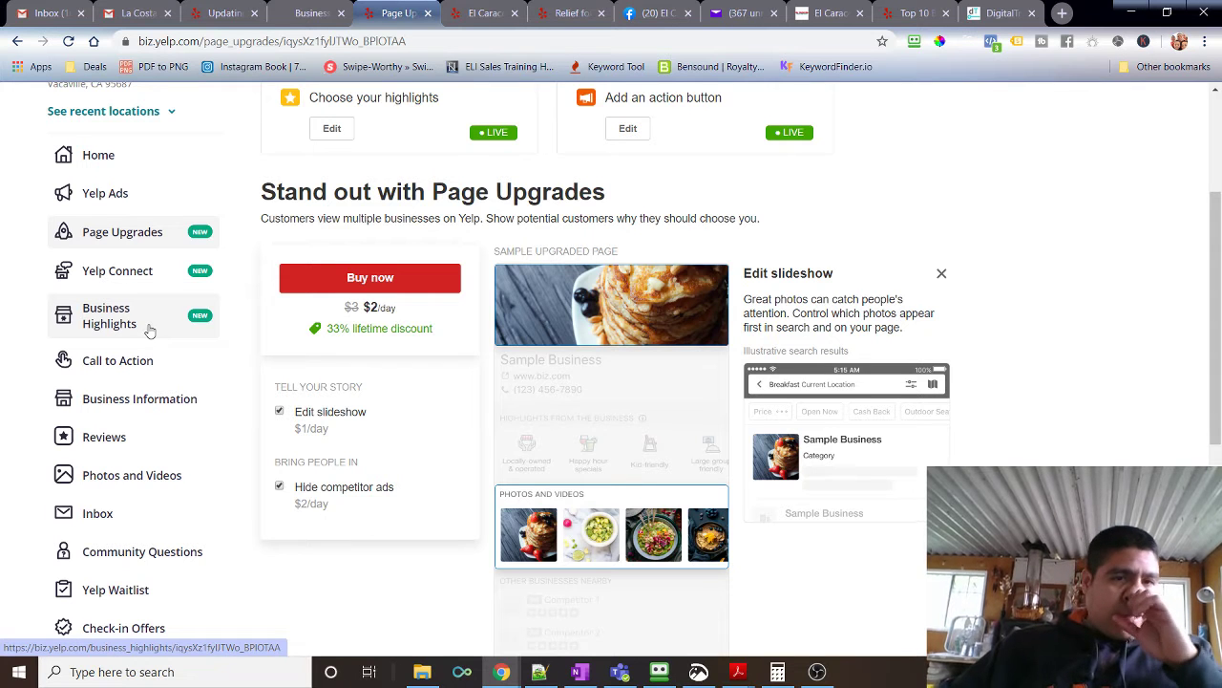
pyautogui.click(472, 13)
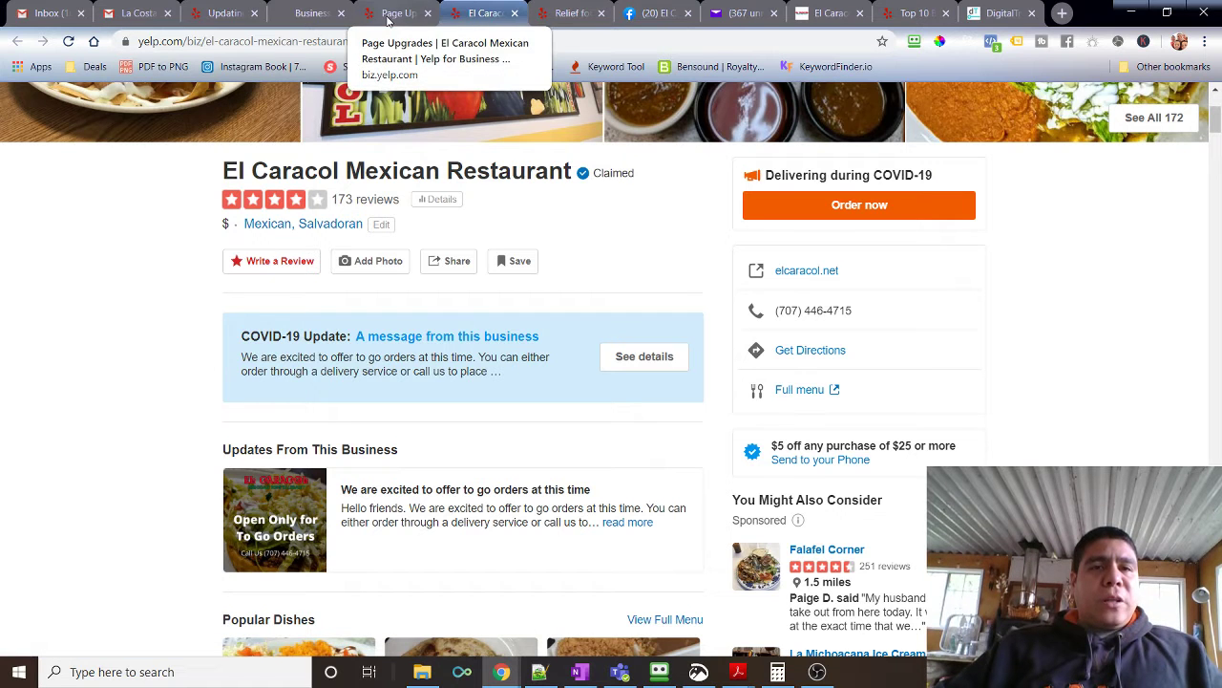
# Review the 'Updating your Yelp page' blog article down and back to the top, then return to Page Upgrades.
pyautogui.click(238, 11)
pyautogui.scroll(-8, 330, 379)
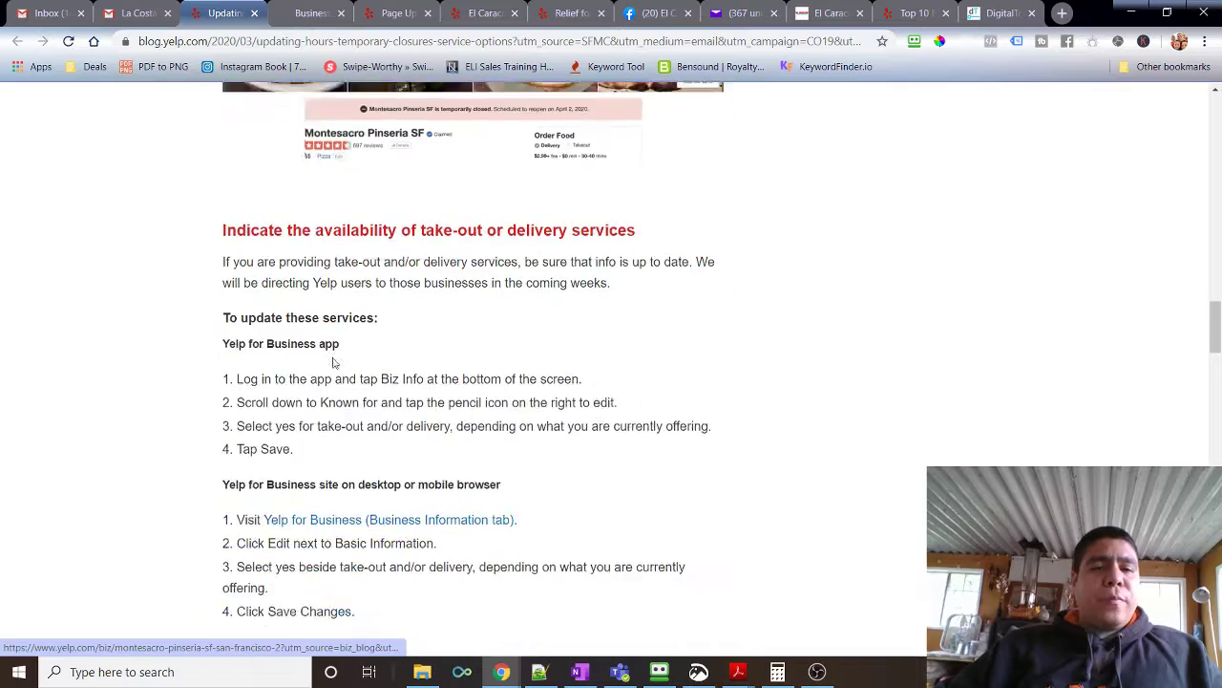
pyautogui.scroll(-10, 342, 342)
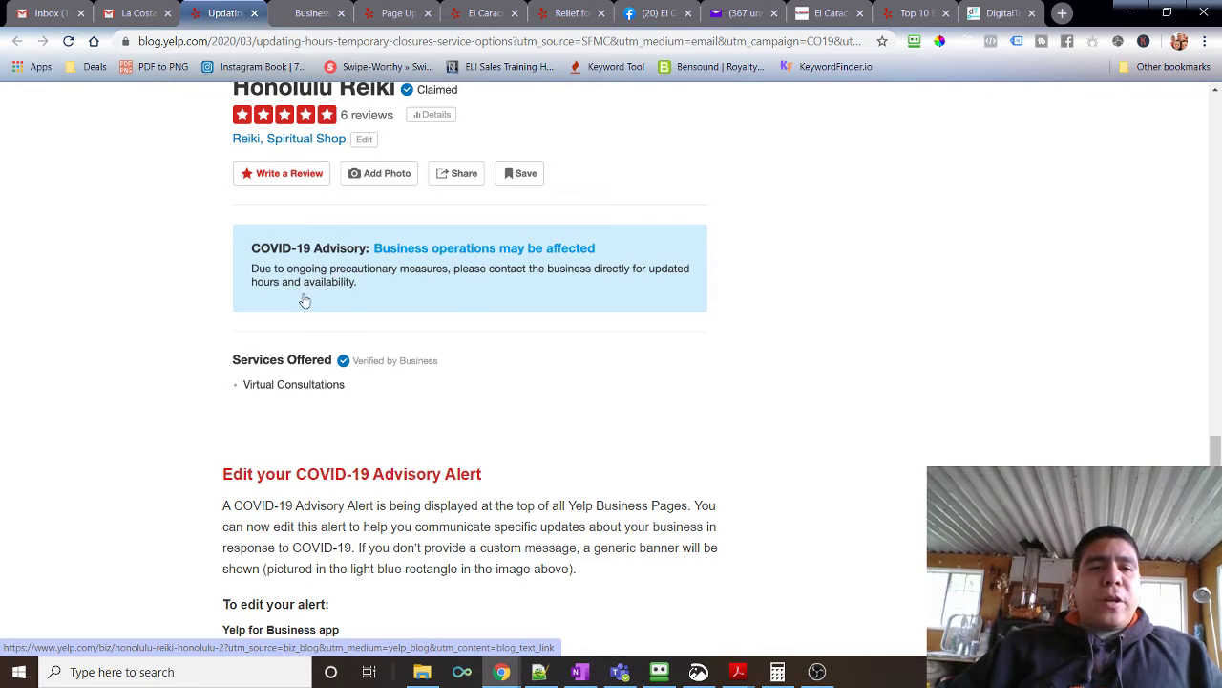
pyautogui.scroll(7, 521, 323)
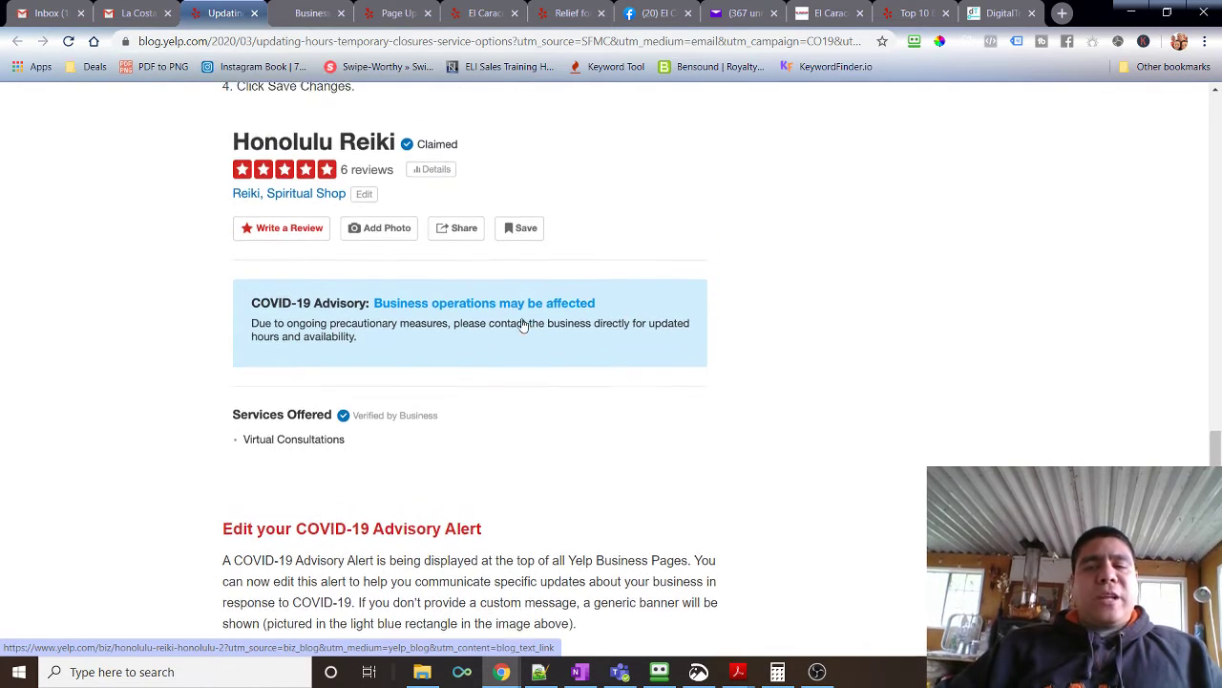
pyautogui.scroll(15, 521, 325)
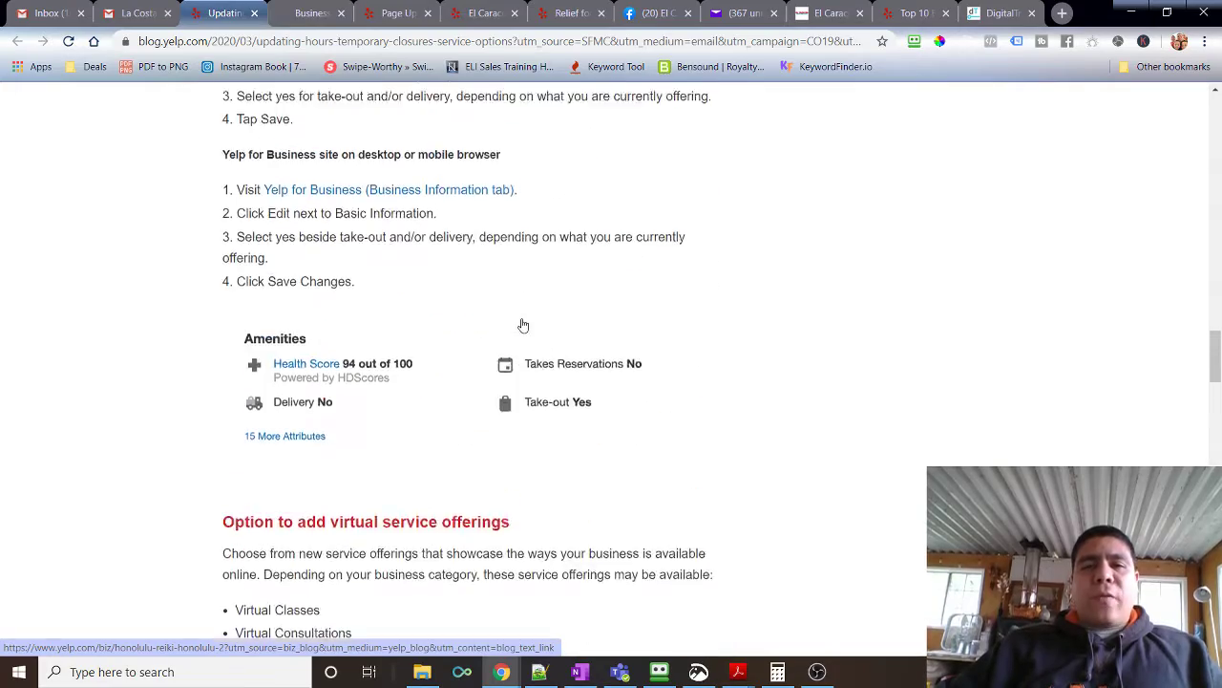
pyautogui.scroll(15, 523, 324)
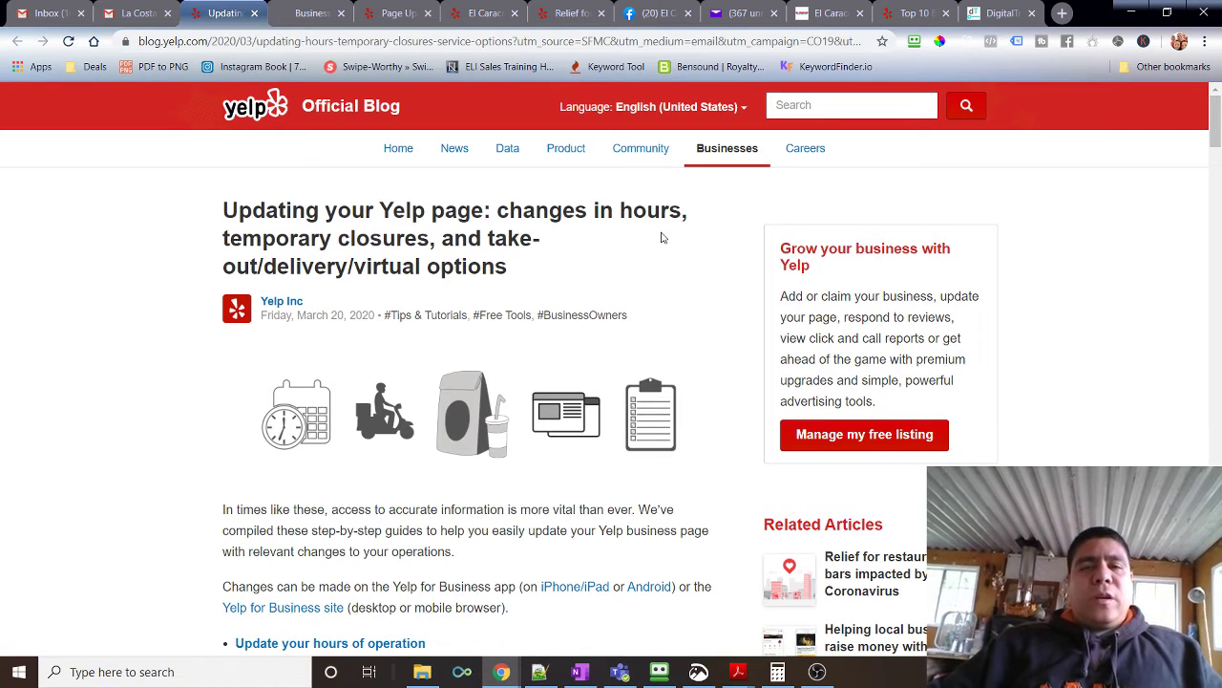
pyautogui.click(483, 12)
# Open El Caracol's Activity dashboard: 7,949 user views, 2,048 customer leads, $46,080 revenue estimate.
pyautogui.click(396, 12)
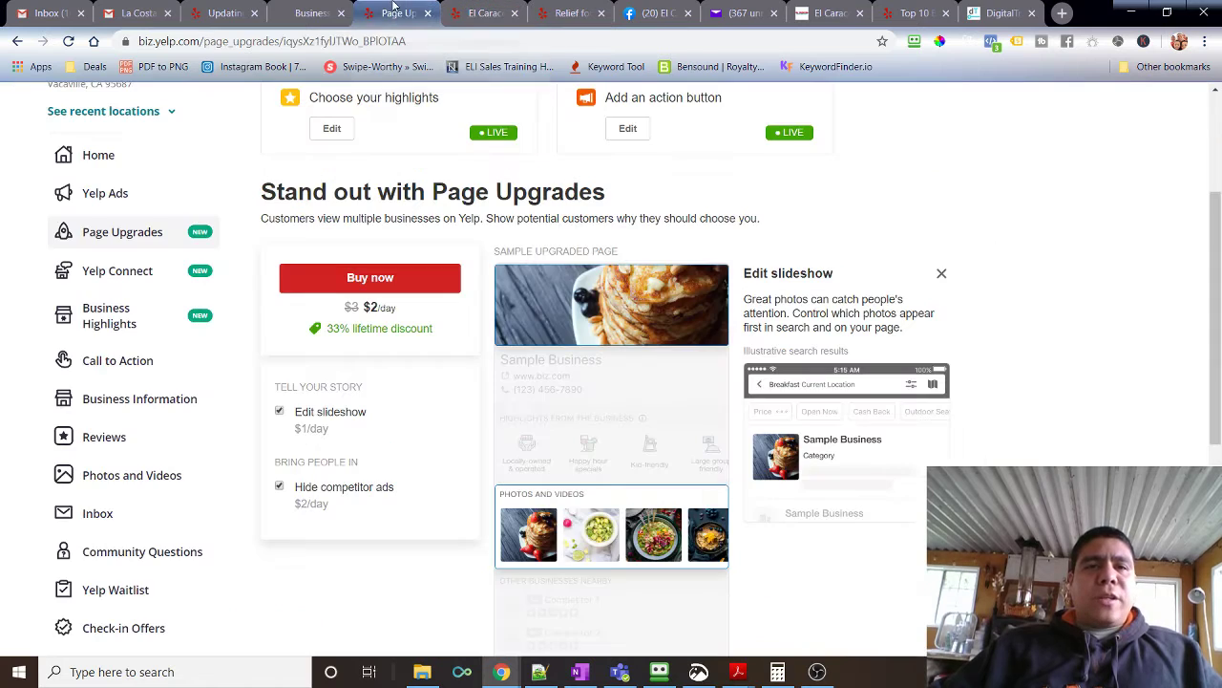
pyautogui.click(155, 164)
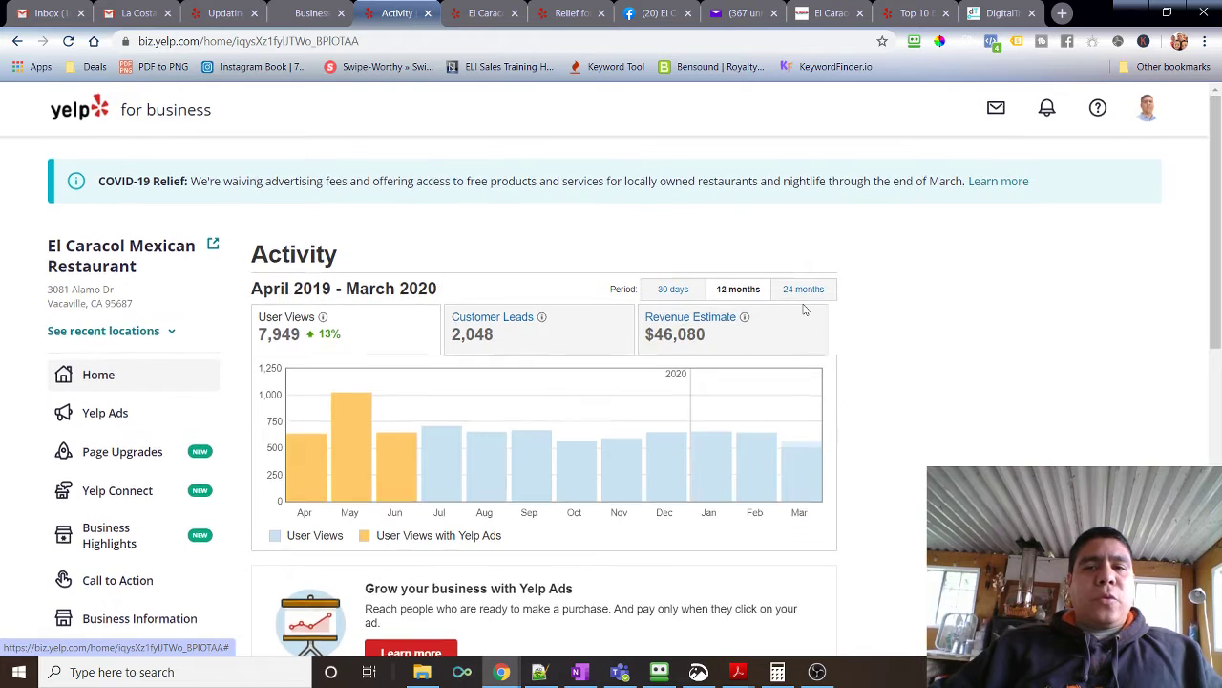
pyautogui.scroll(-1, 805, 308)
pyautogui.moveTo(757, 335)
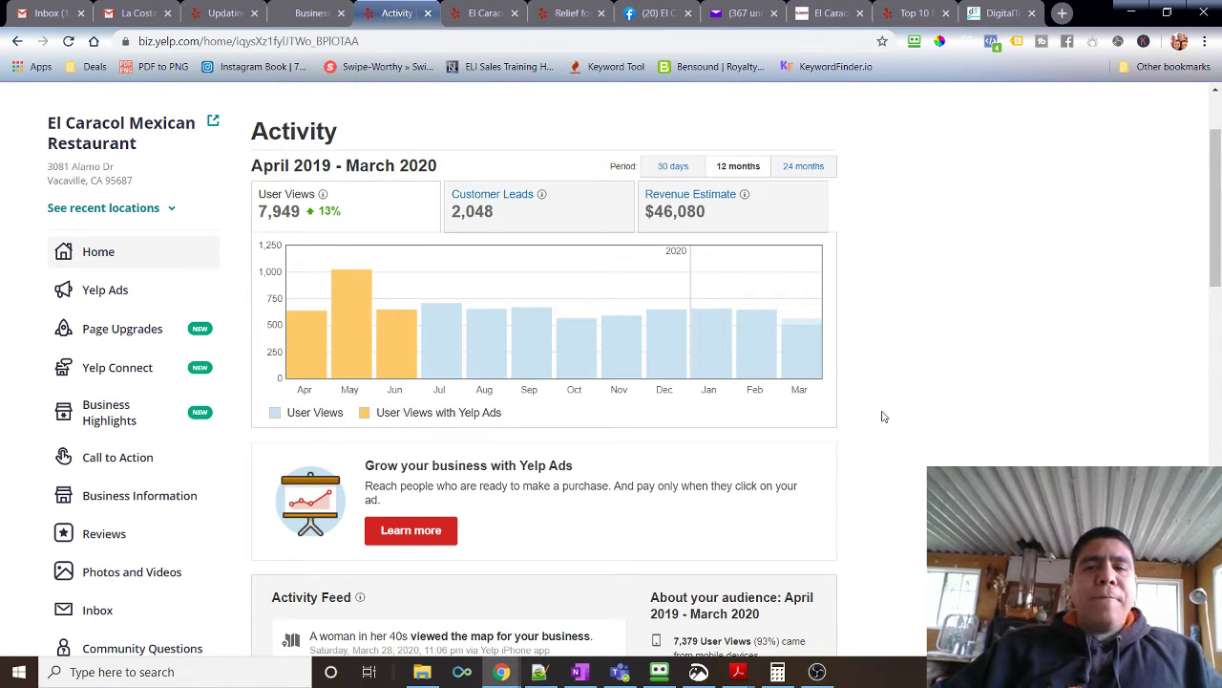
pyautogui.scroll(-2, 883, 416)
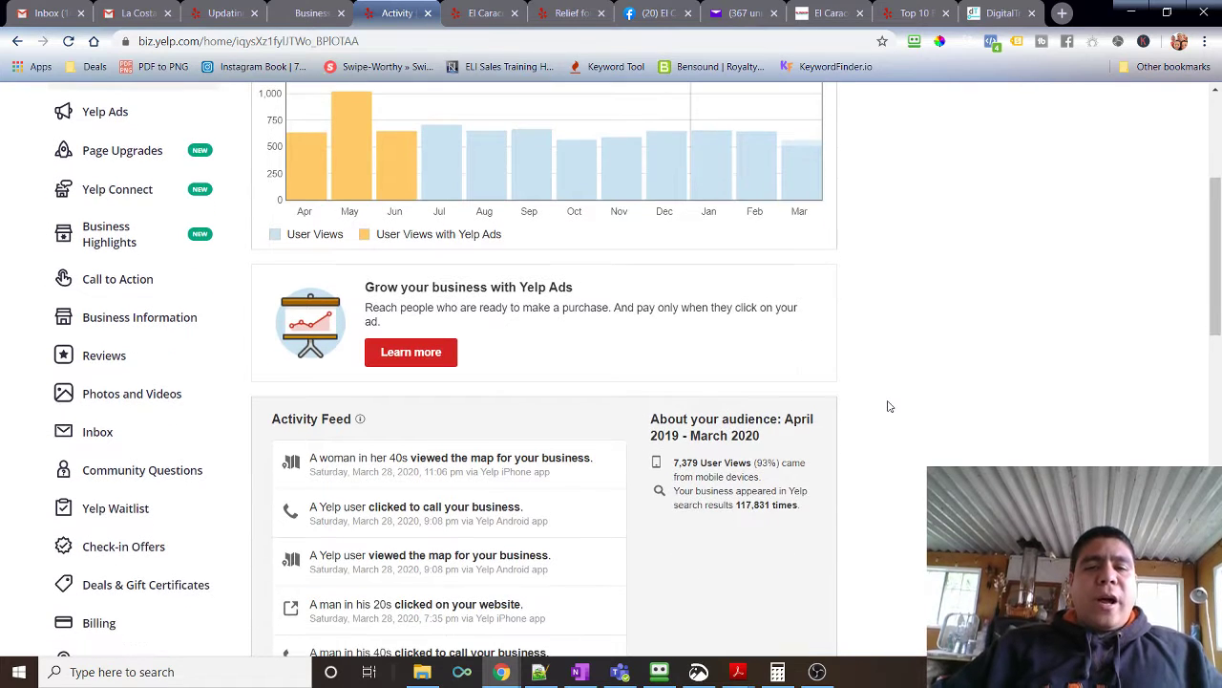
pyautogui.scroll(2, 887, 407)
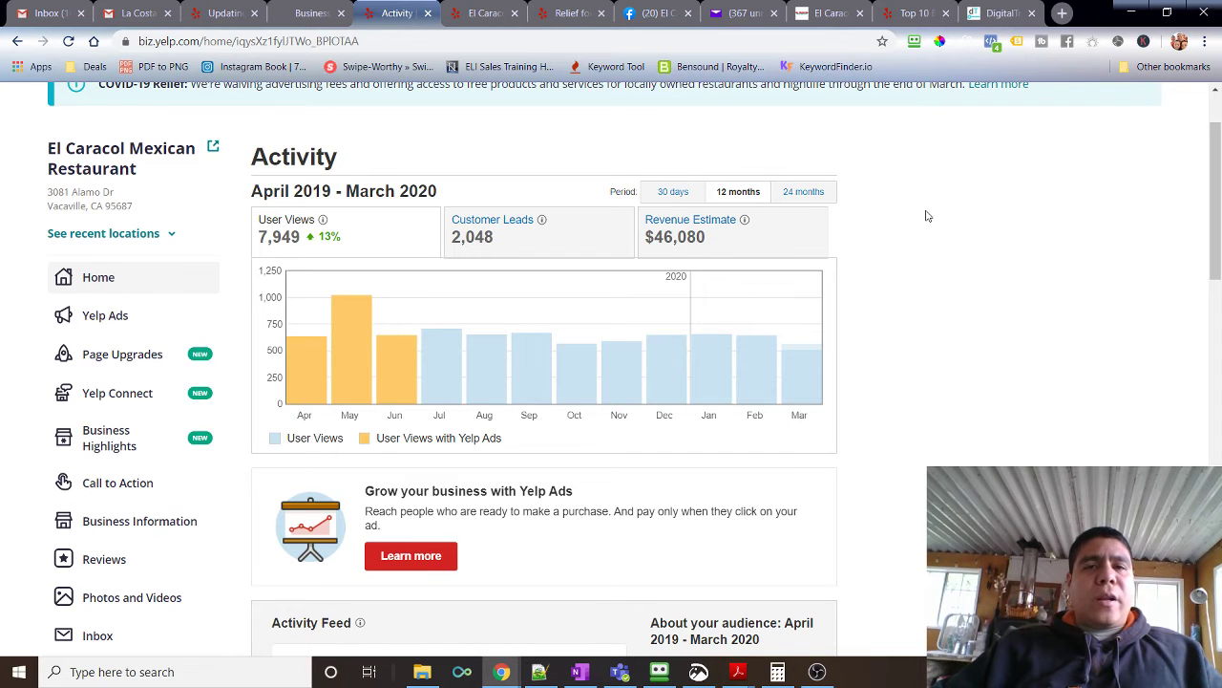
pyautogui.scroll(1, 925, 216)
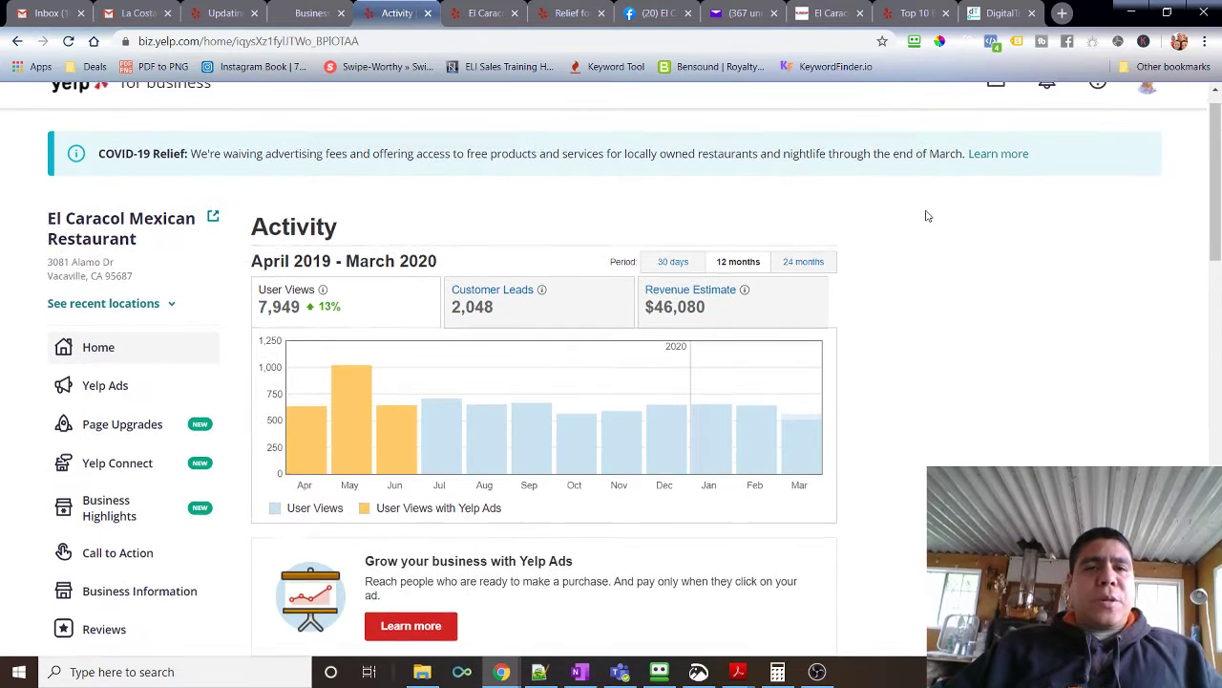
# Switch to the DigitalTrack site and scroll to its footer with the Solano Hispanic Chamber and HNP badges.
pyautogui.click(982, 12)
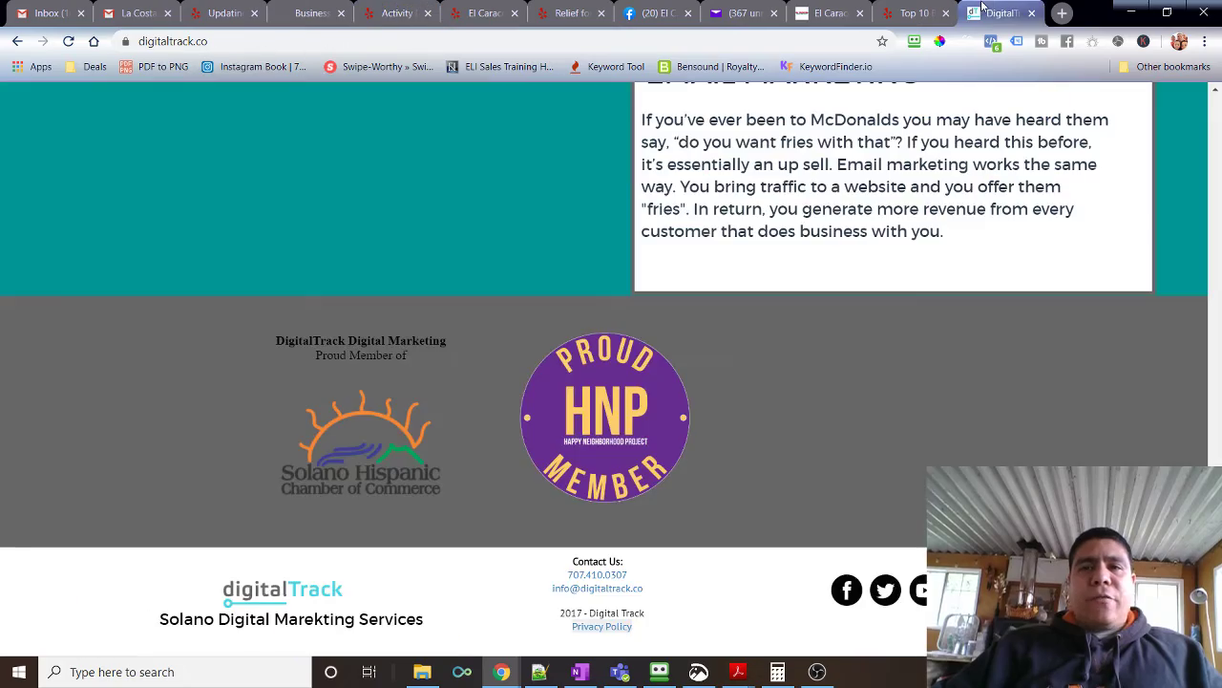
pyautogui.scroll(10, 800, 144)
pyautogui.scroll(8, 801, 141)
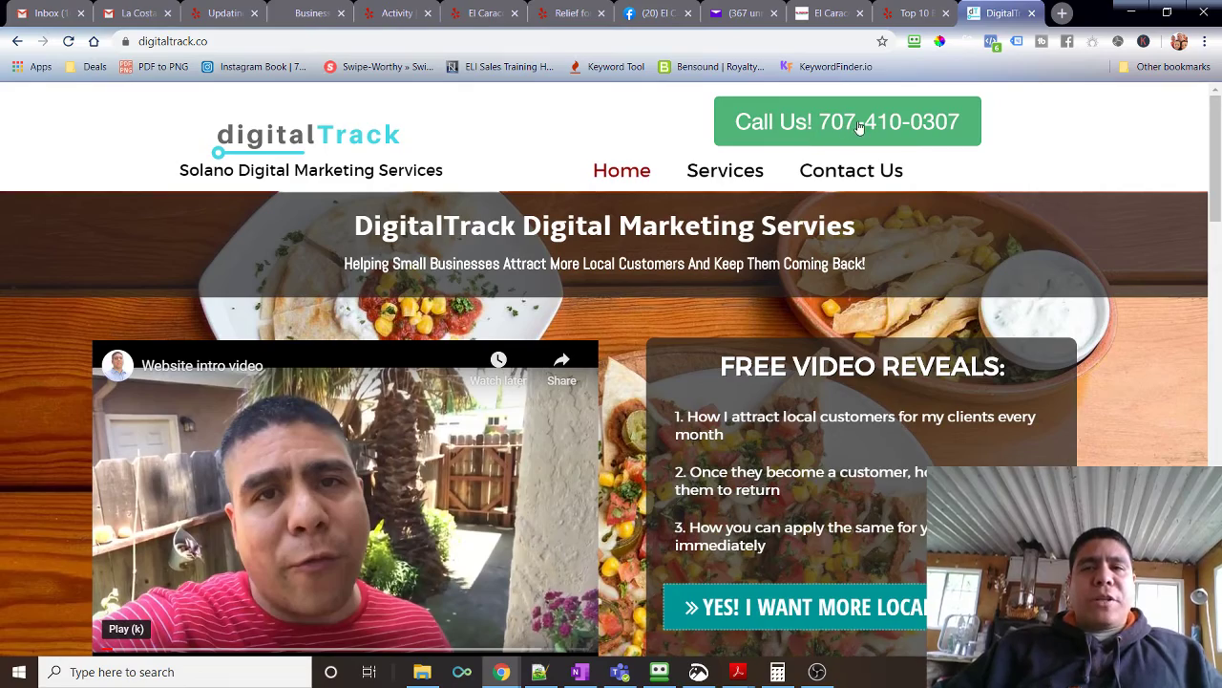
pyautogui.scroll(-15, 902, 382)
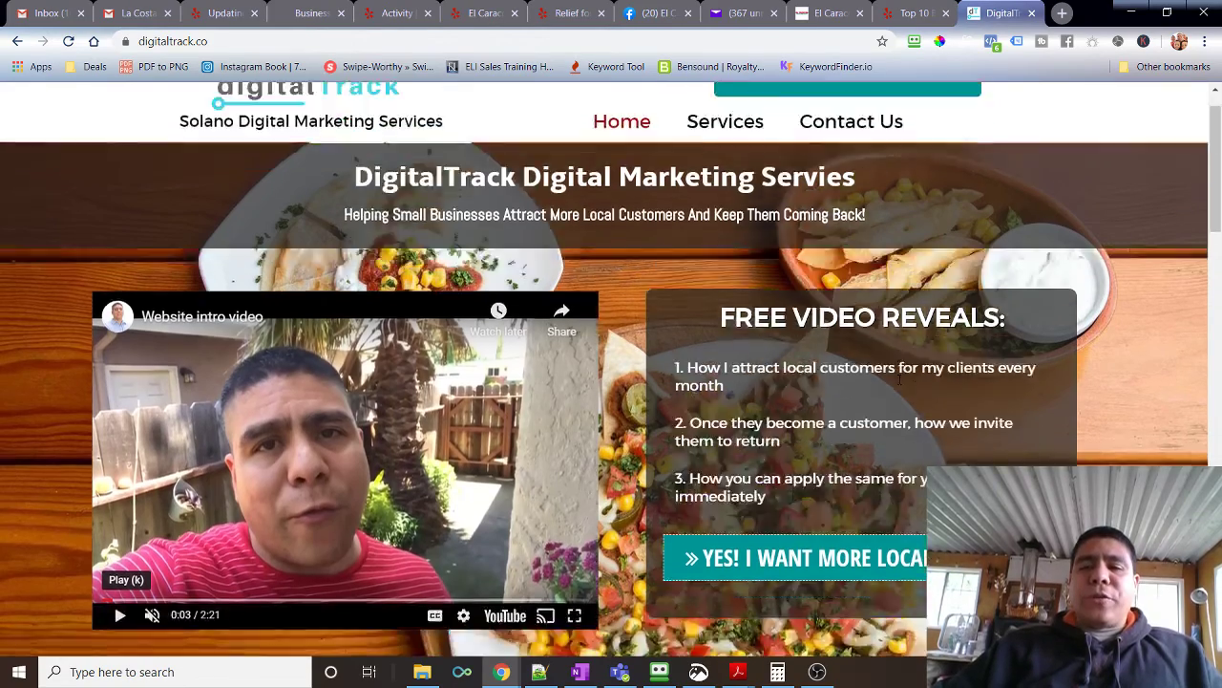
pyautogui.scroll(-3, 906, 353)
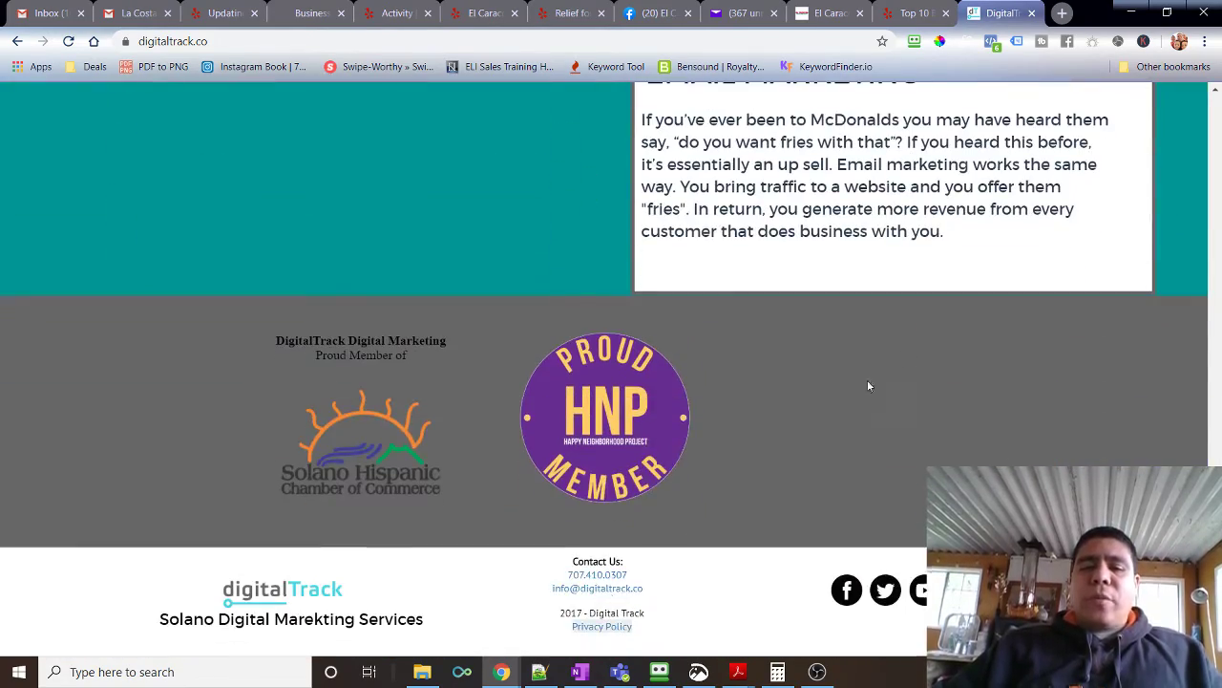